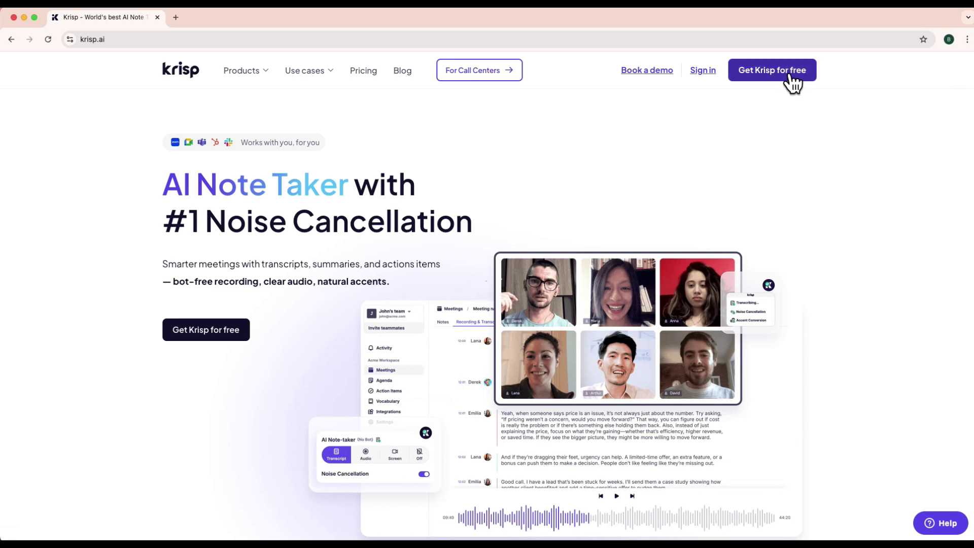
left_click(659, 129)
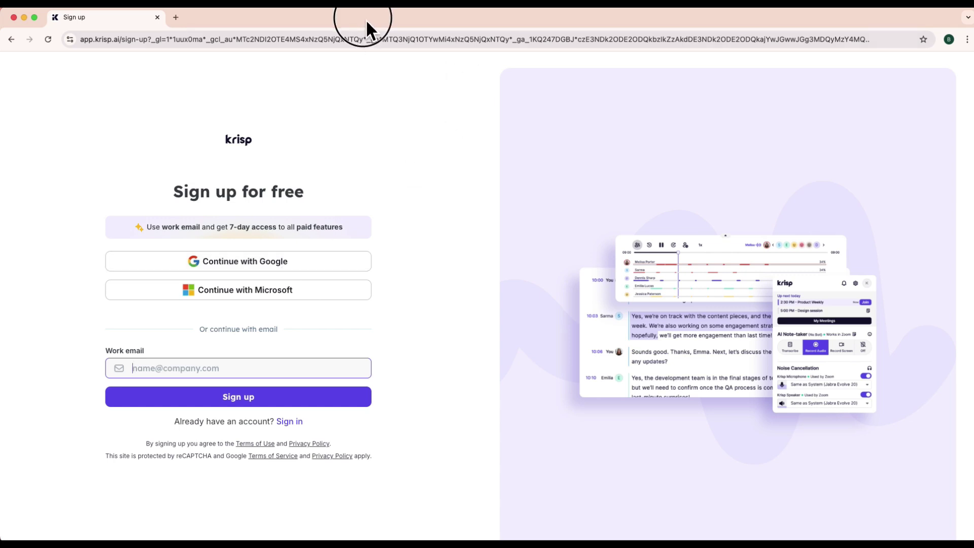
left_click_drag(365, 19, 652, 322)
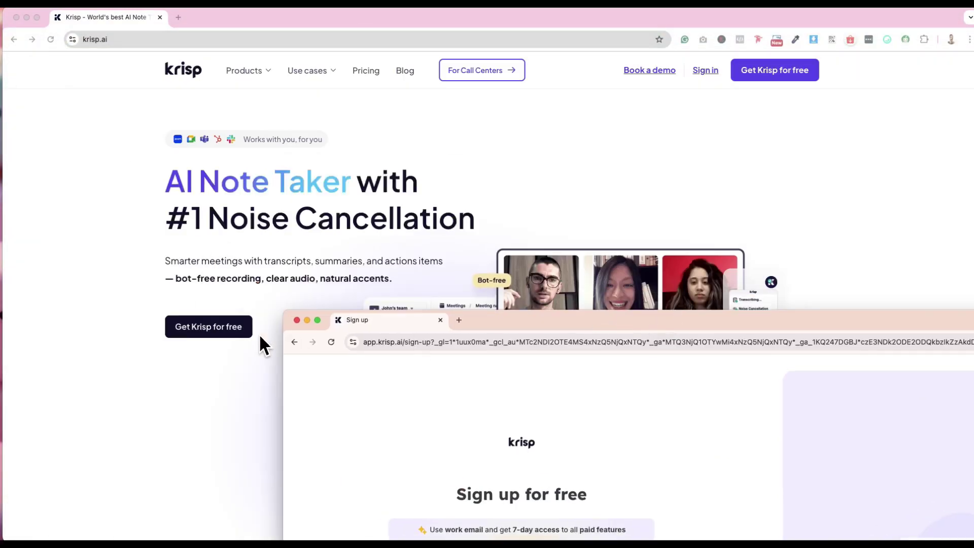
left_click(297, 322)
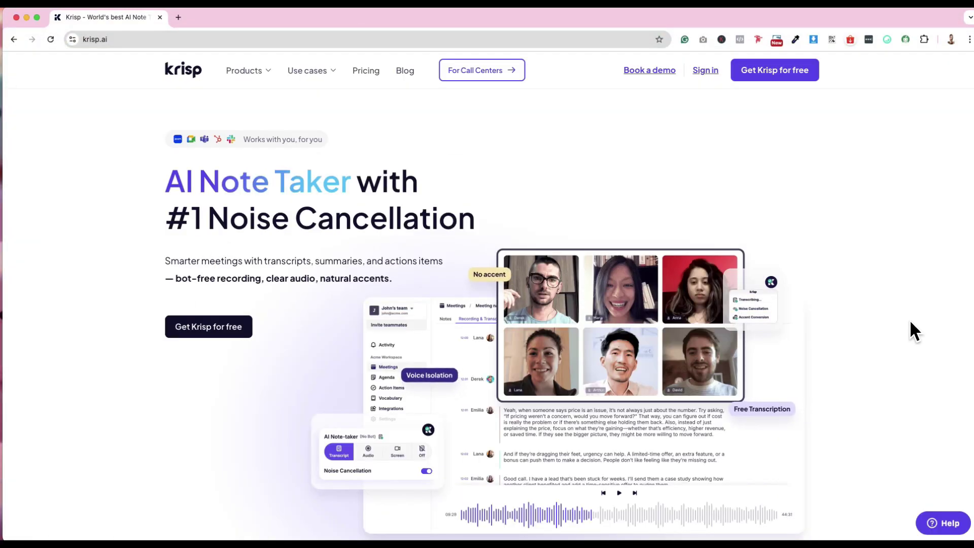
Sign in to the existing Krisp account and open the Krisp widget.
left_click(703, 70)
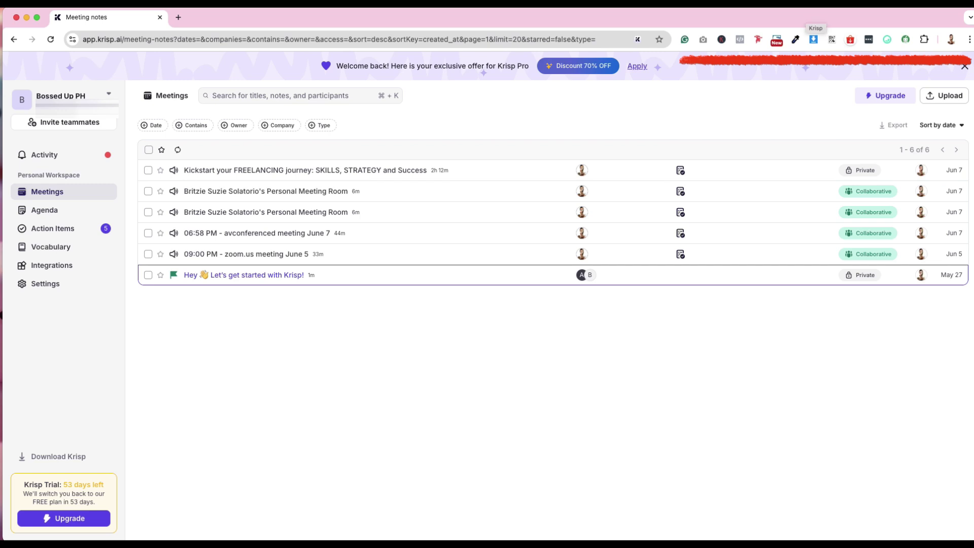
left_click(813, 39)
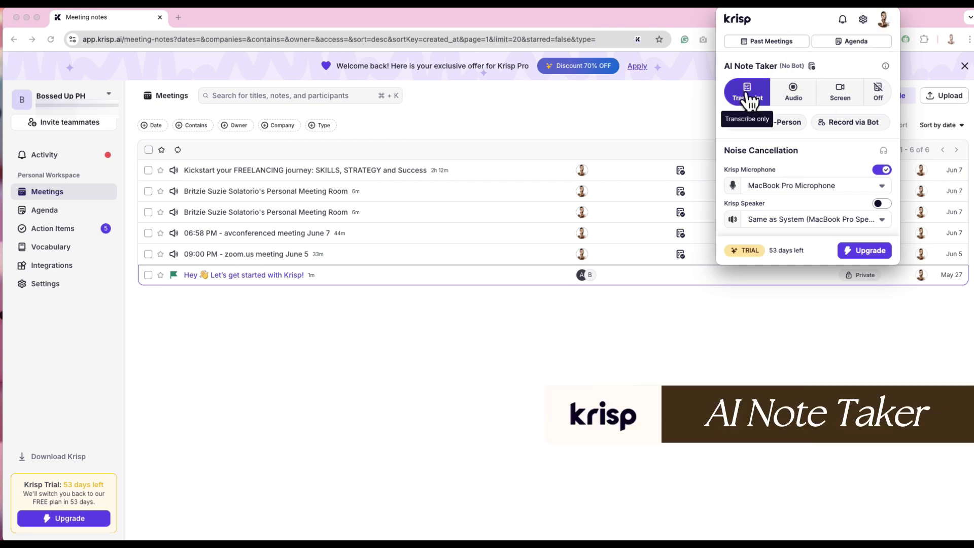
Switch the AI Note Taker through the Audio, Screen, Off and Transcript modes, ending on Screen.
left_click(803, 96)
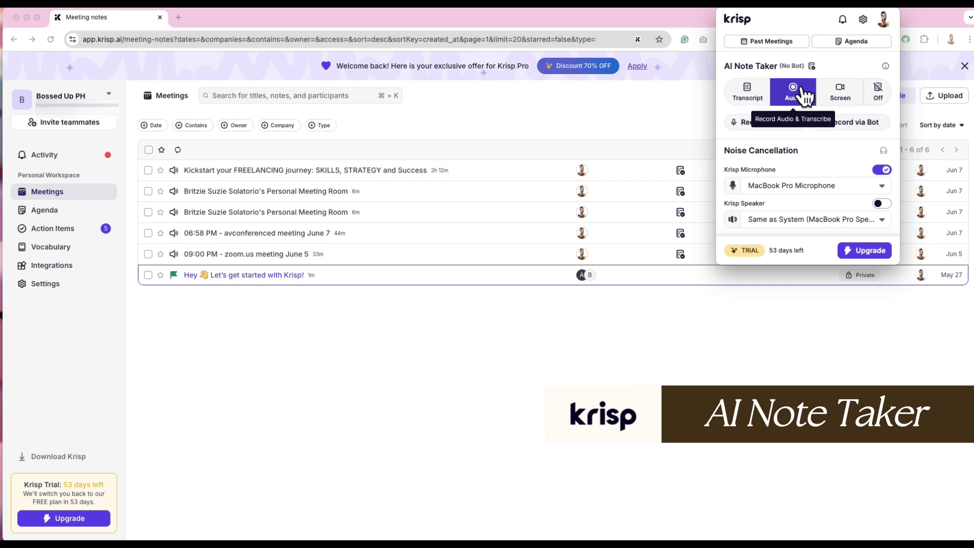
left_click(839, 104)
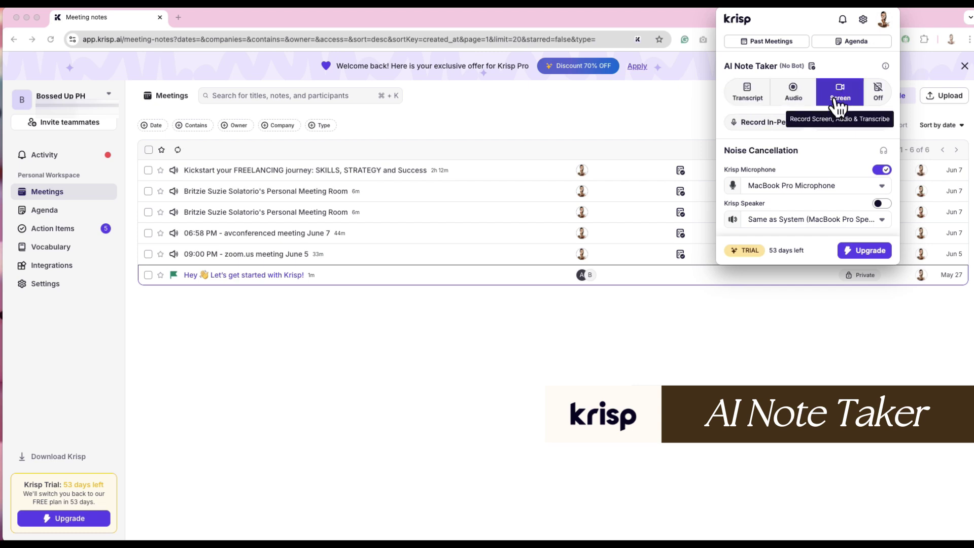
left_click(882, 99)
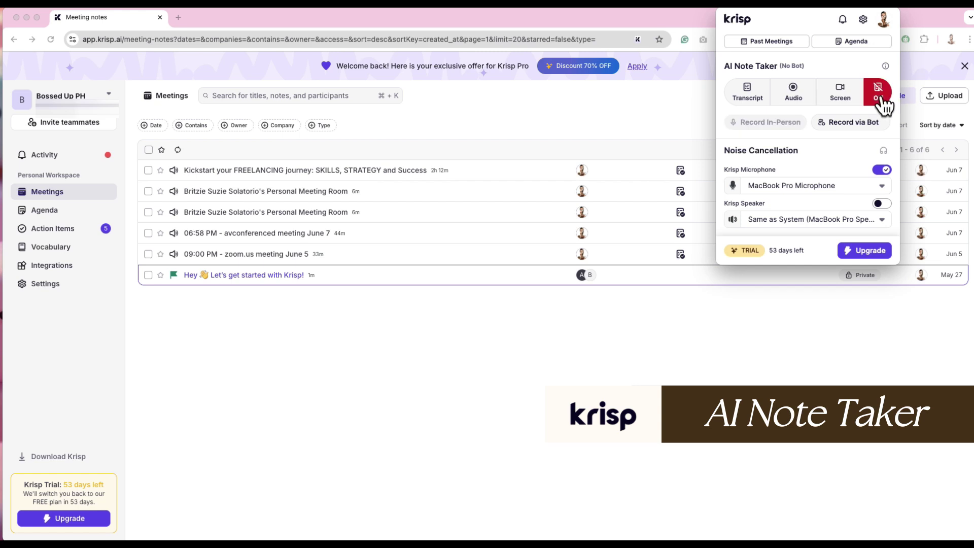
left_click(752, 104)
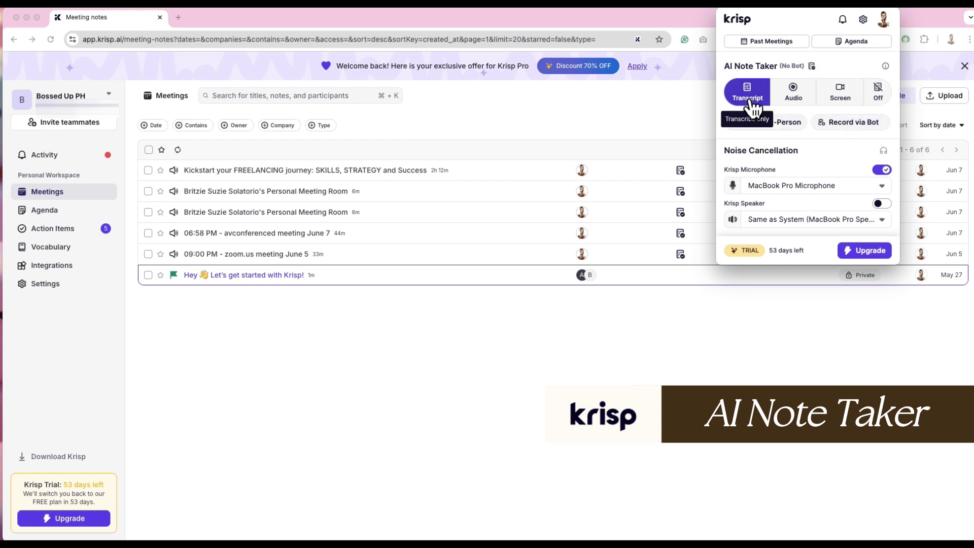
left_click(843, 96)
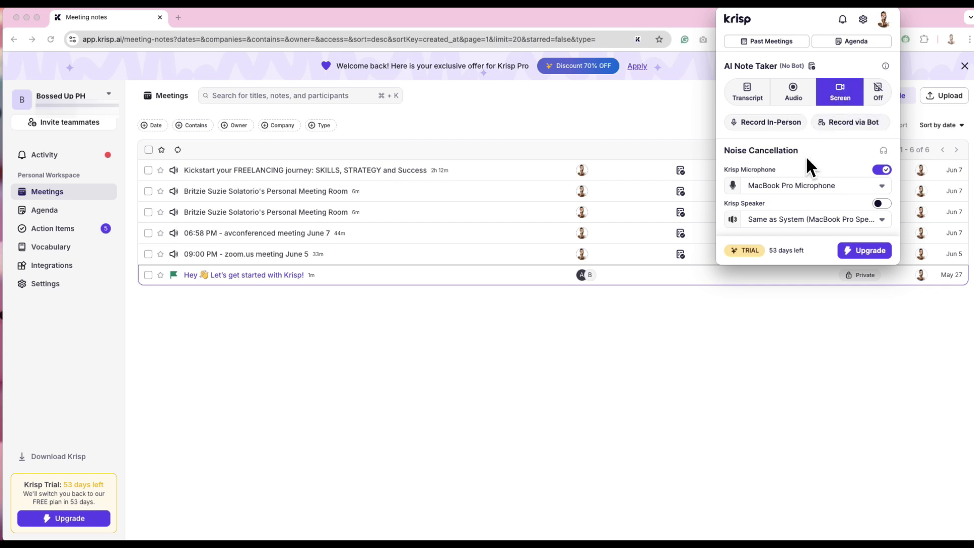
Choose MacBook Pro Microphone as the Krisp microphone and MacBook Pro Speakers as the Krisp speaker for noise cancellation.
left_click(828, 186)
left_click(833, 161)
left_click(826, 188)
left_click(810, 185)
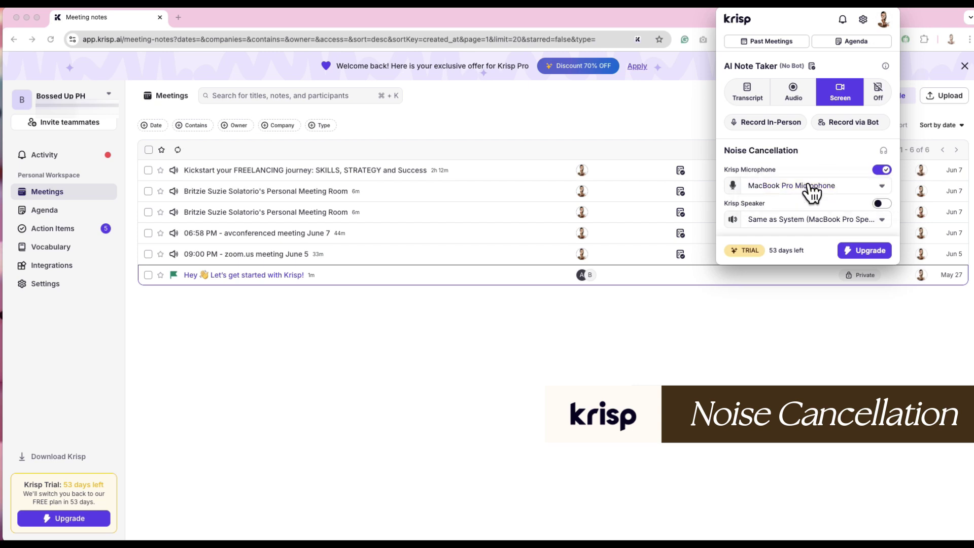
left_click(813, 223)
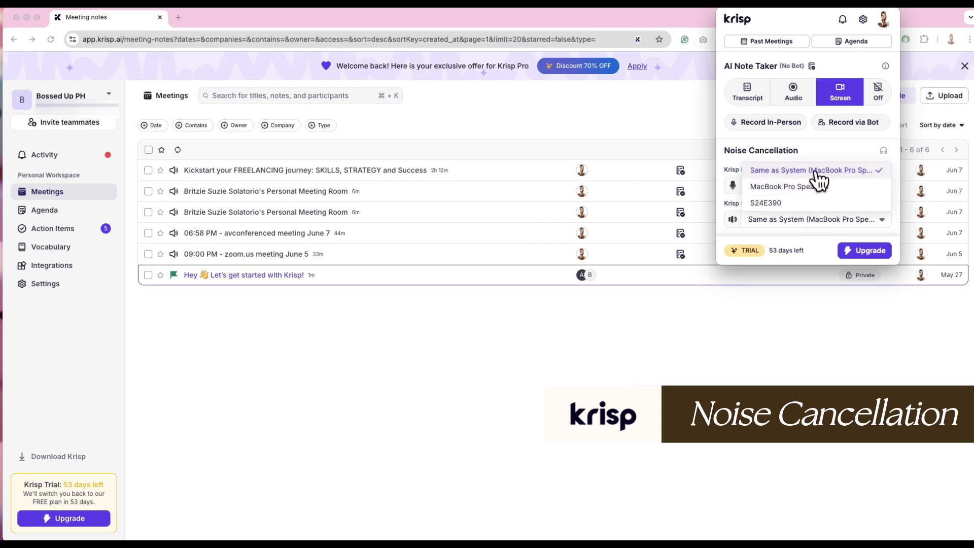
left_click(820, 186)
left_click(882, 204)
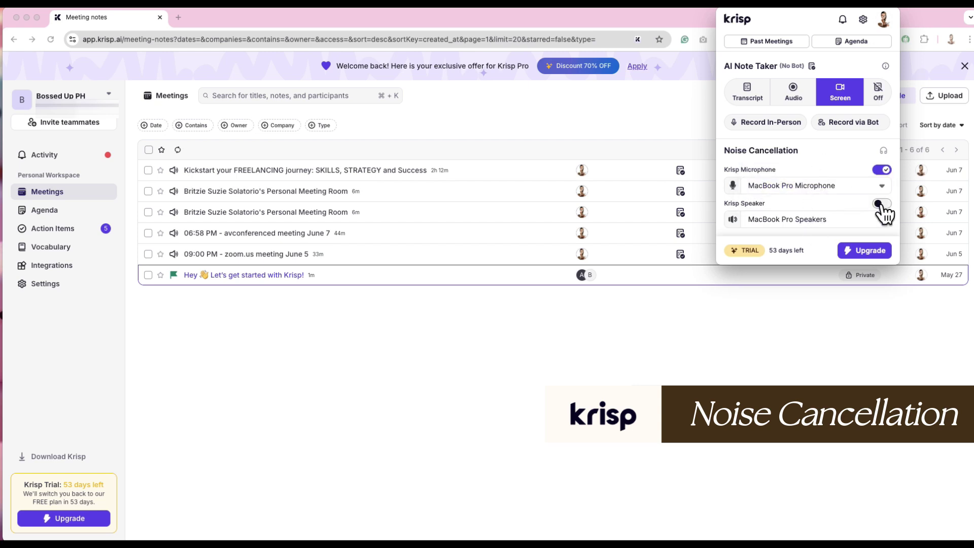
Review the General, Accent Conversion and Notifications settings of the Krisp app, including the list of accent types.
left_click(864, 19)
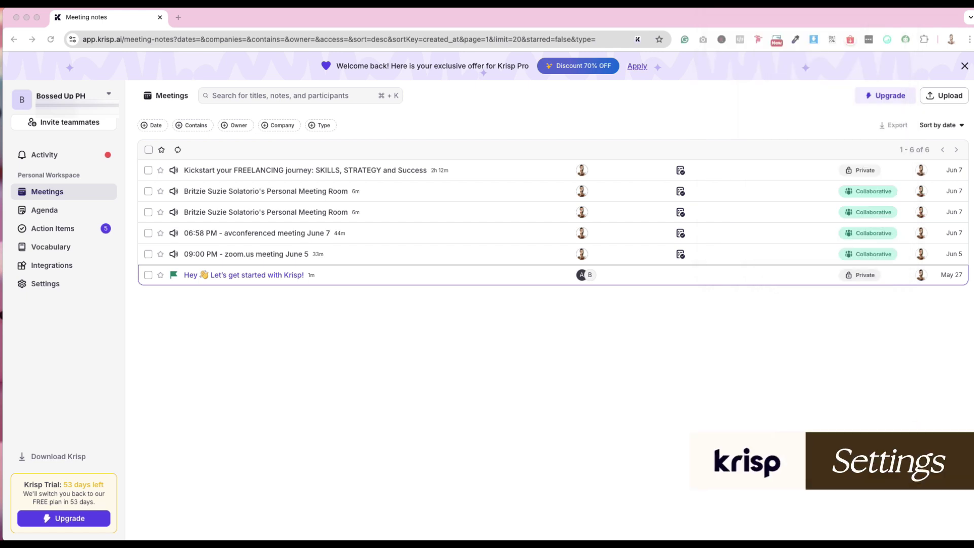
scroll(678, 279, "down", 2)
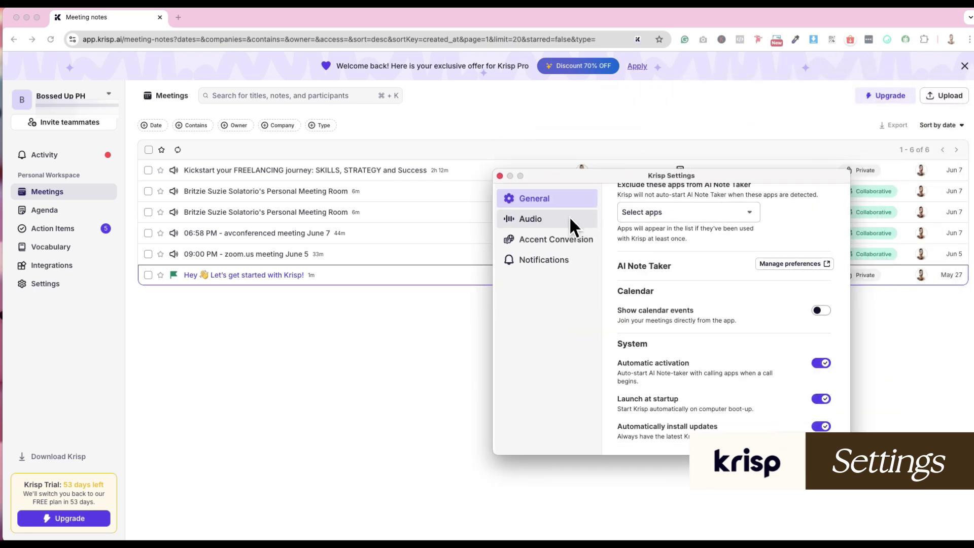
left_click(578, 237)
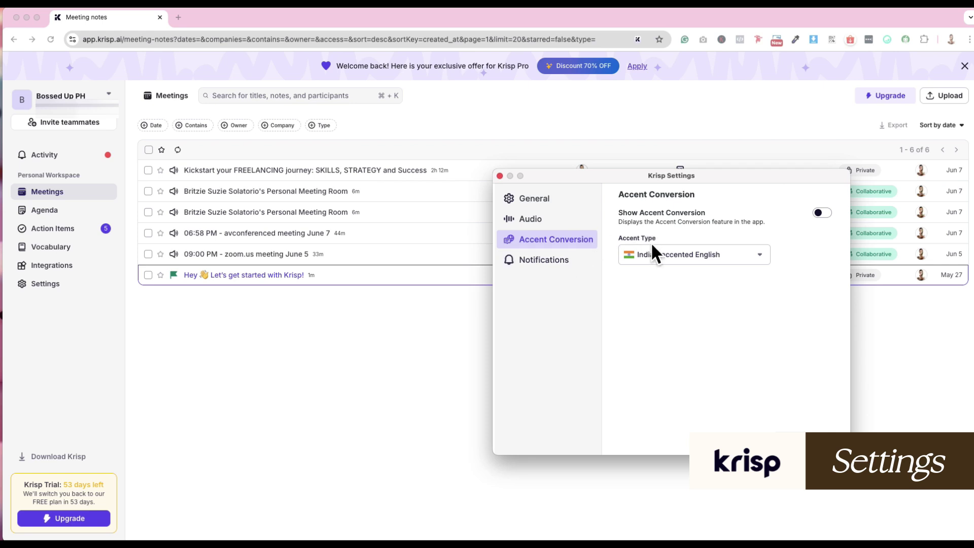
left_click(659, 255)
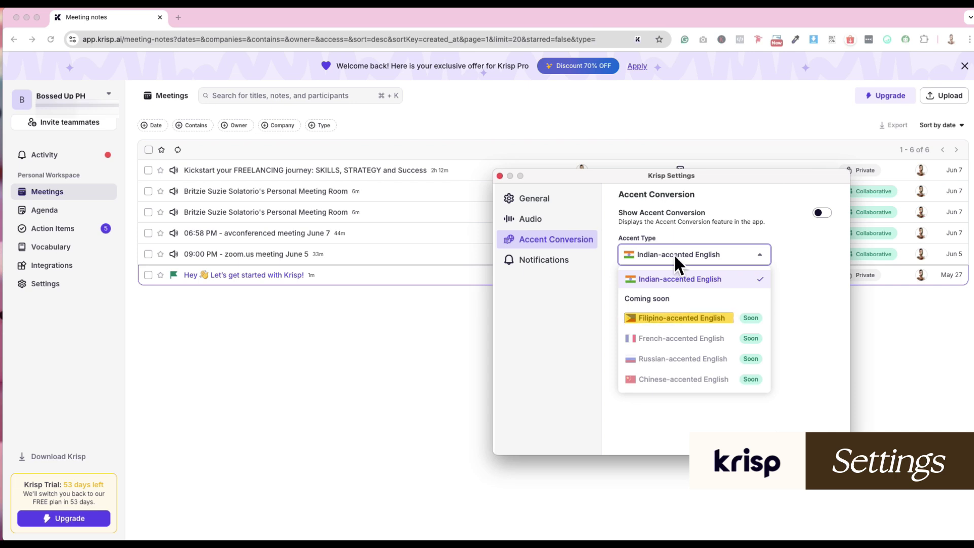
left_click(671, 325)
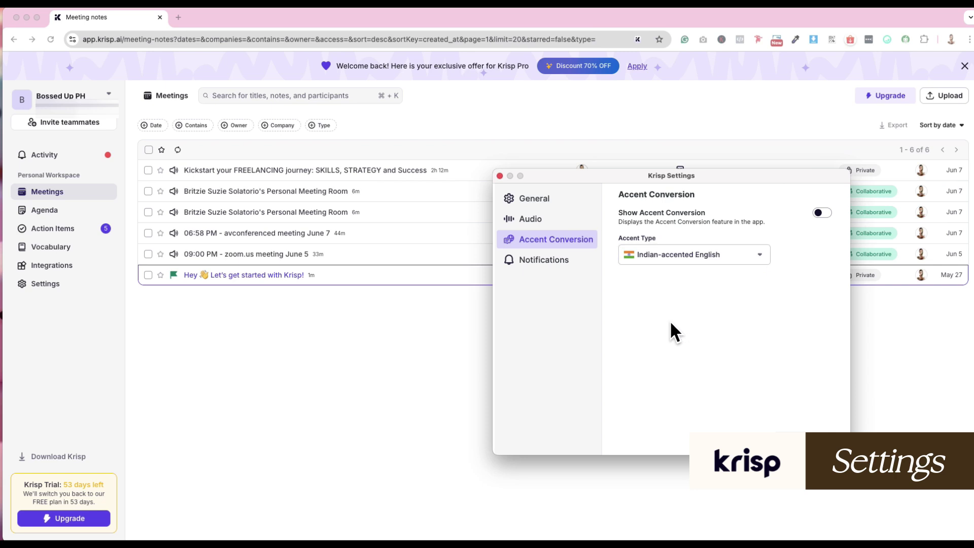
key("space")
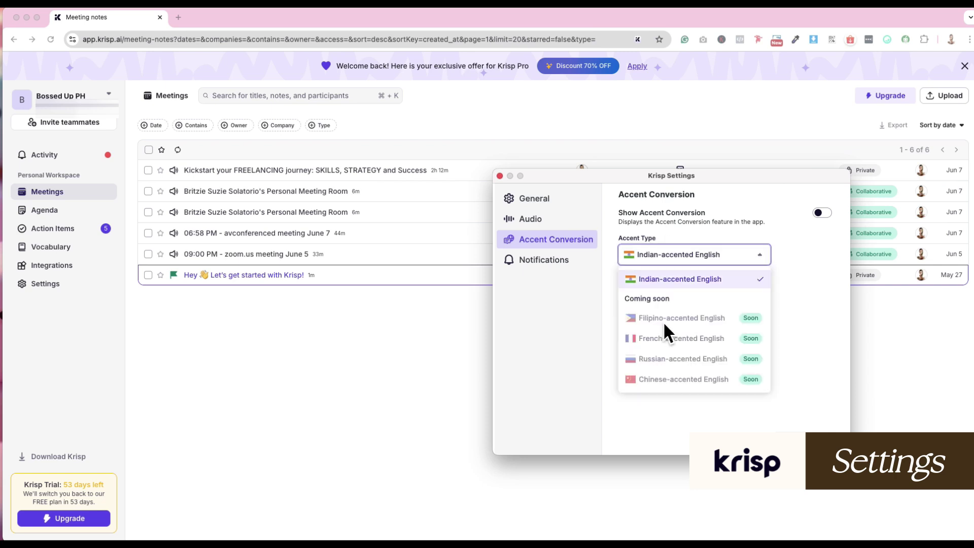
left_click(549, 260)
left_click(500, 176)
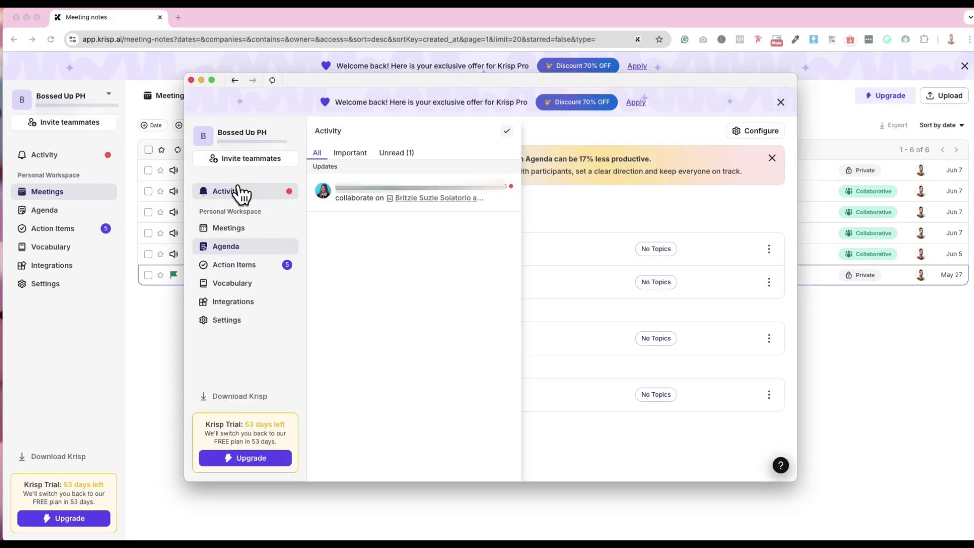
Check the activity updates and the upcoming agenda in the Krisp desktop app.
left_click(239, 201)
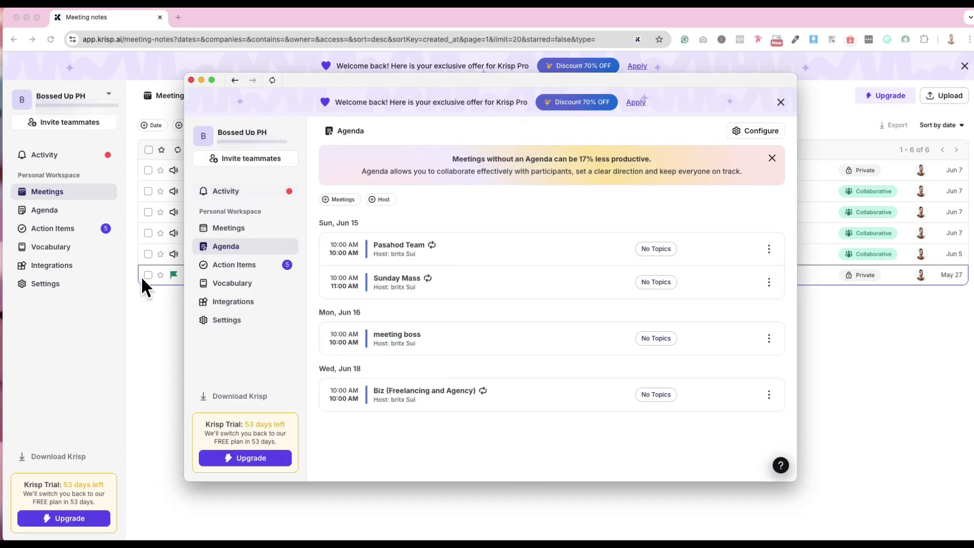
left_click(141, 296)
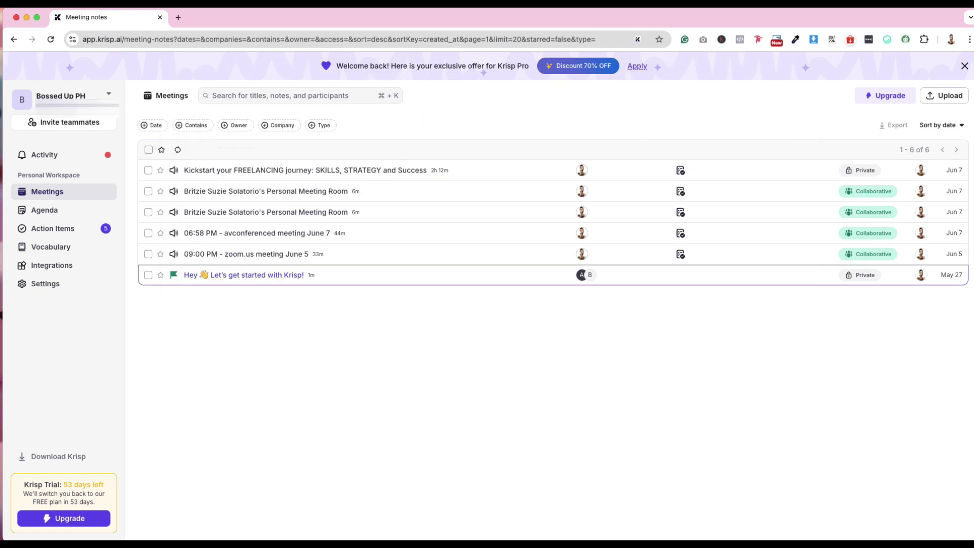
key("super+Tab")
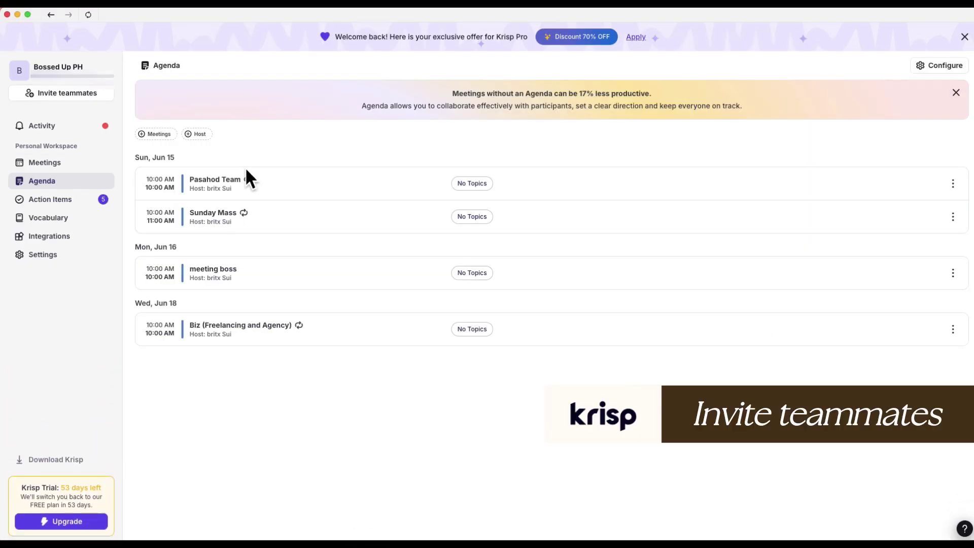
Open the teammate invitation and compare the features of the Free, Pro and Business subscription plans.
left_click(83, 93)
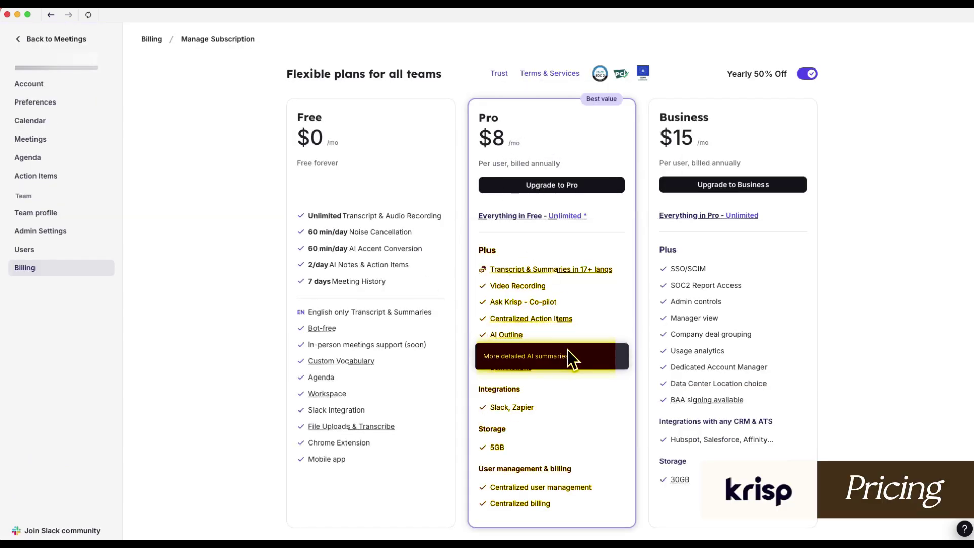
mouse_move(371, 333)
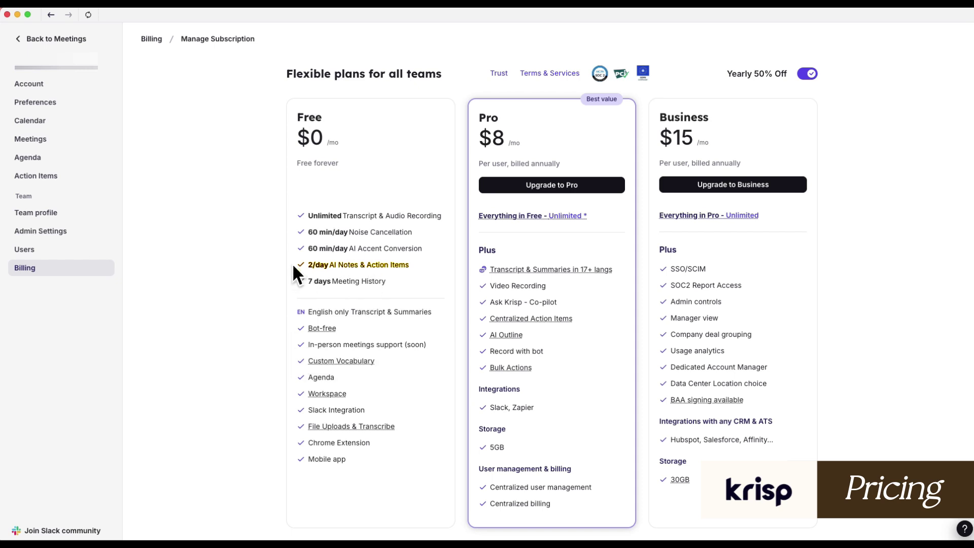
left_click(25, 40)
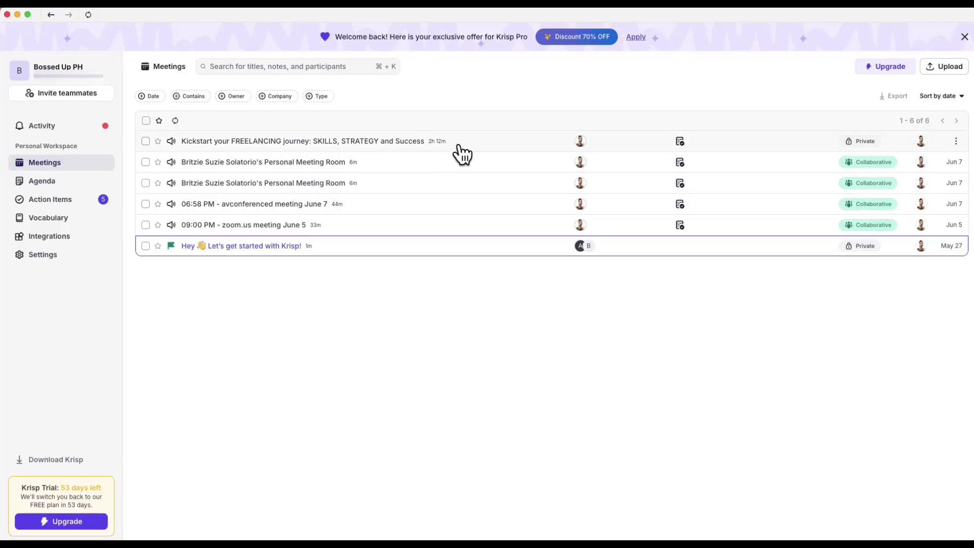
Open the "Kickstart your FREELANCING journey" meeting and view its AI notes and its recording with transcript.
left_click(462, 146)
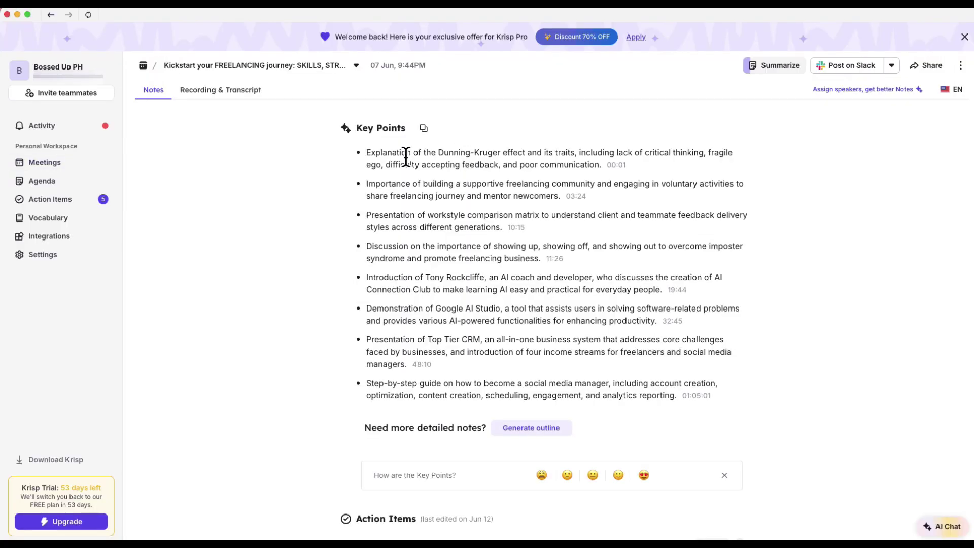
left_click(218, 90)
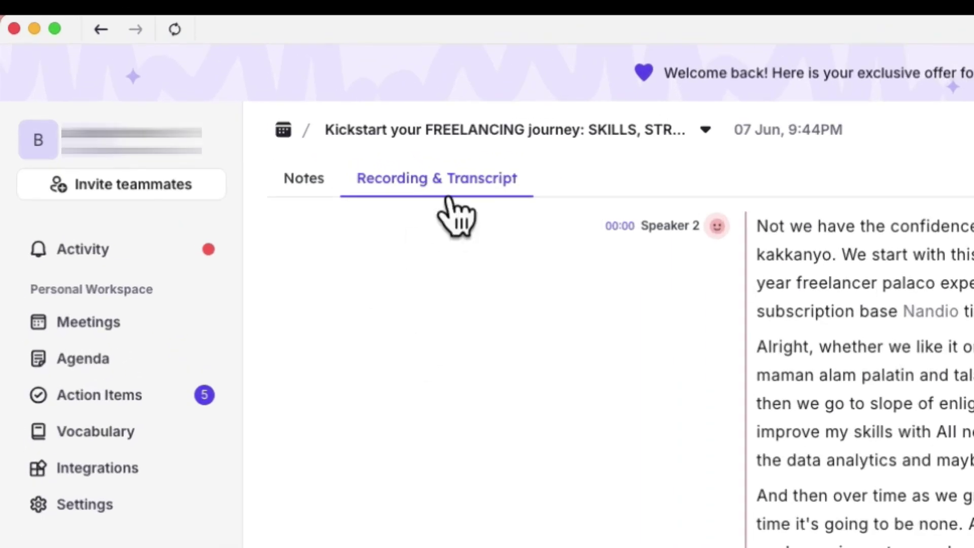
left_click(137, 95)
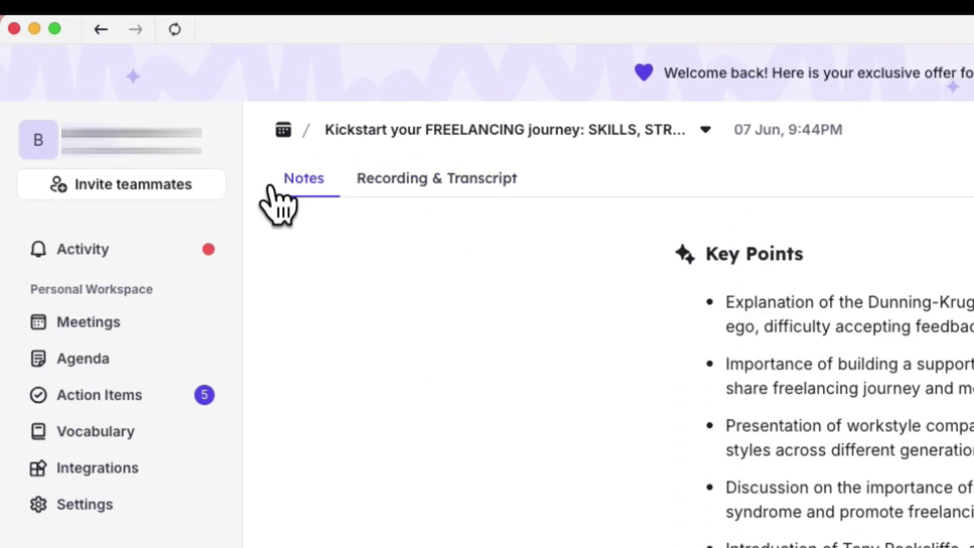
left_click(399, 192)
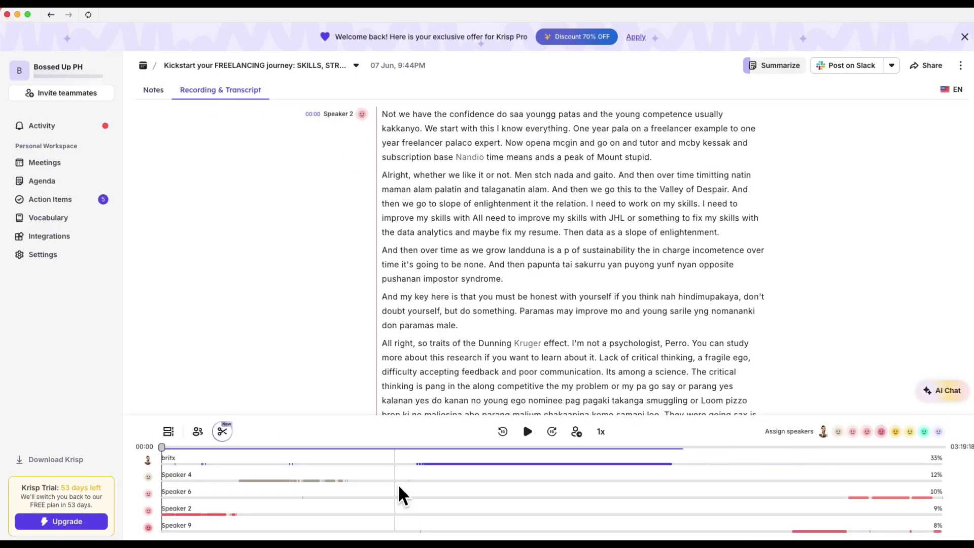
Play the meeting recording from 01:06:49 at 2x speed, pause it, and look through the remaining speaker tracks.
left_click(429, 472)
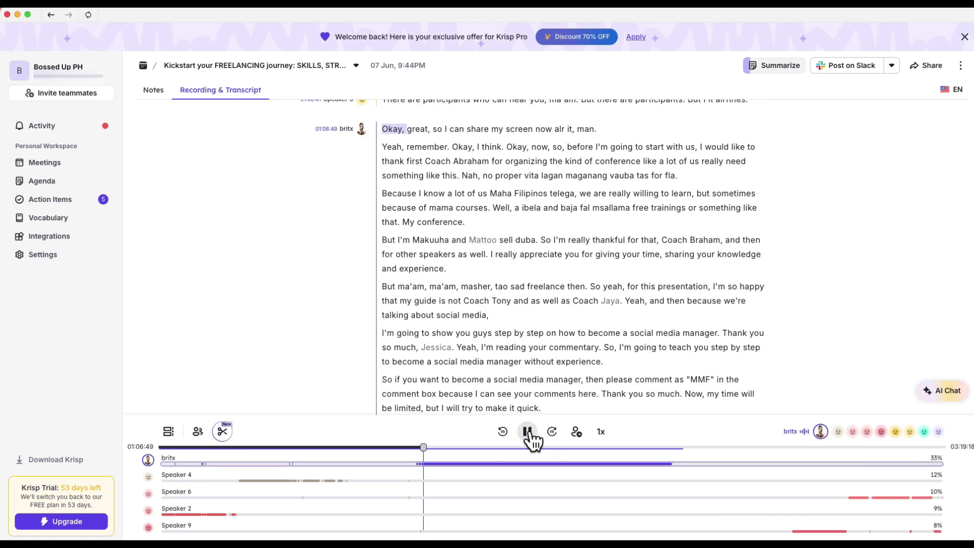
left_click(528, 433)
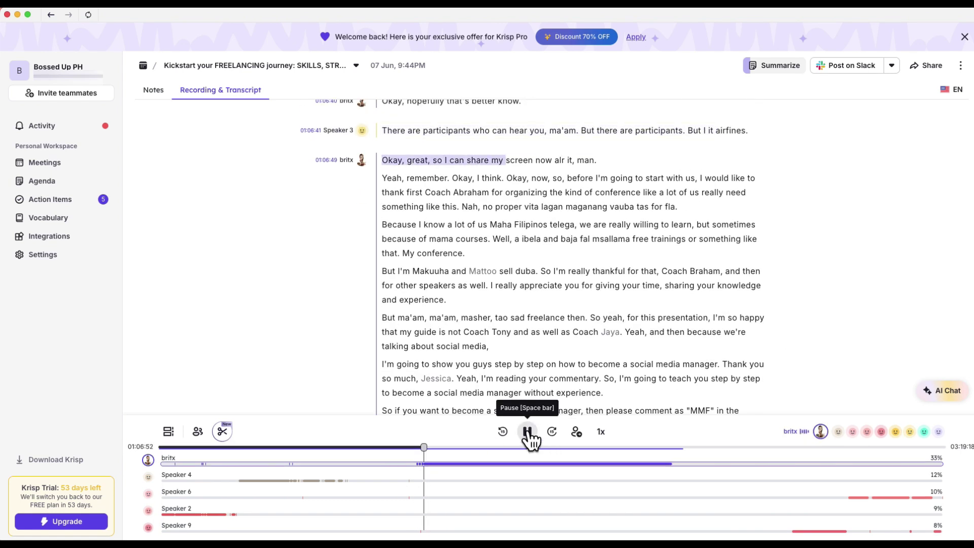
left_click(601, 432)
left_click(702, 433)
left_click(725, 431)
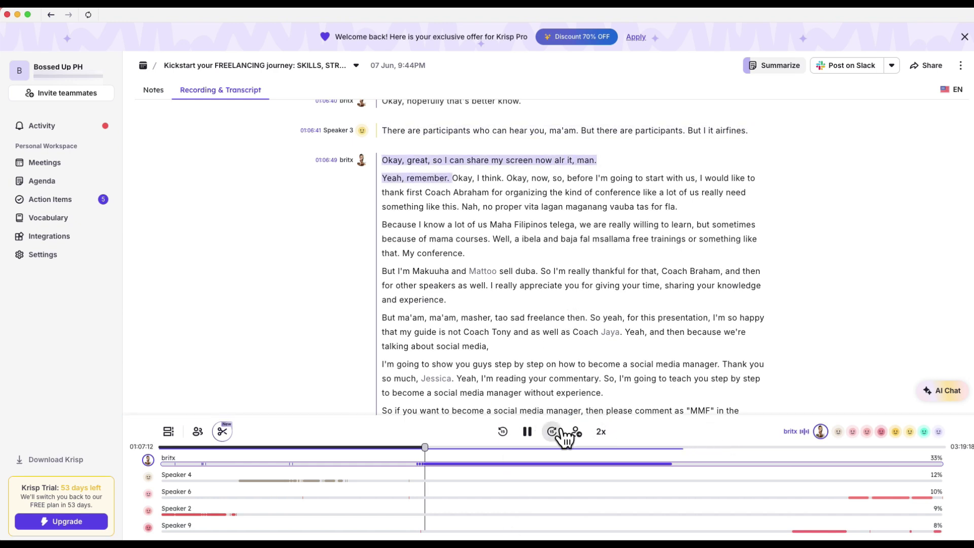
left_click(528, 432)
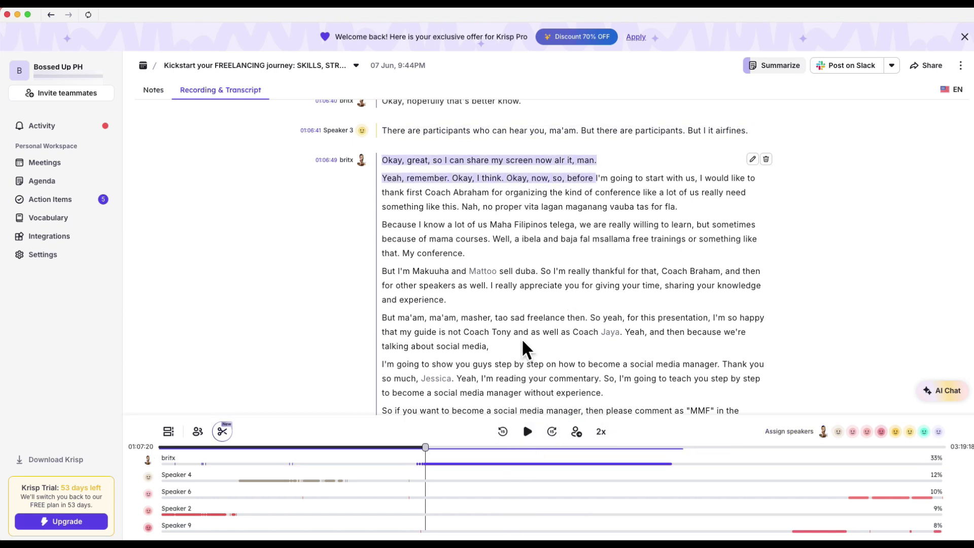
scroll(203, 488, "down", 3)
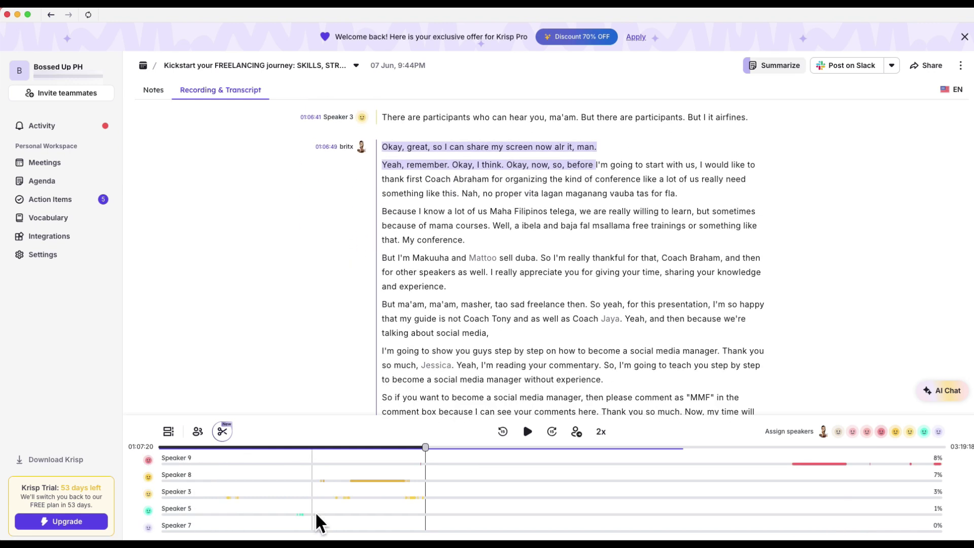
Play Speaker 4's part of the meeting recording, set the playback speed to 1x, and pause it.
scroll(319, 522, "up", 2)
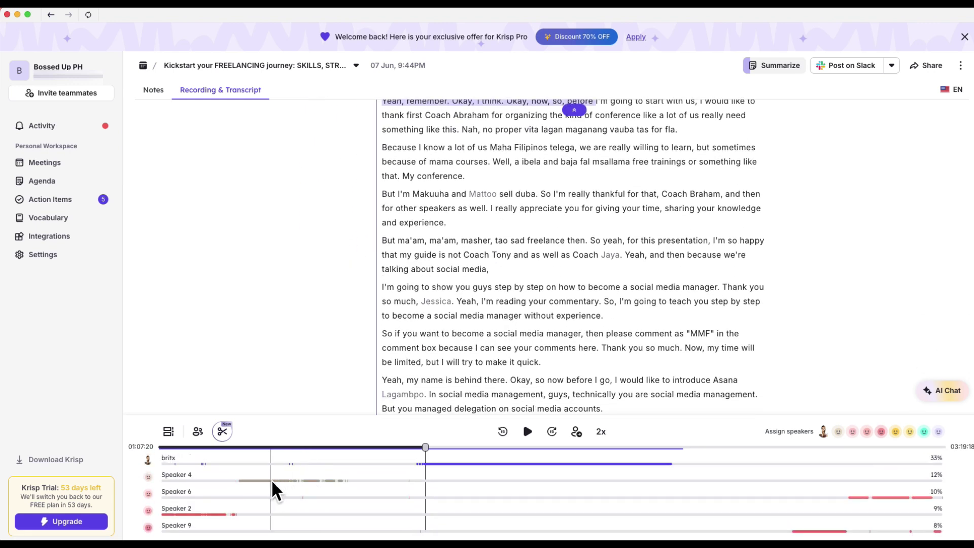
left_click(252, 479)
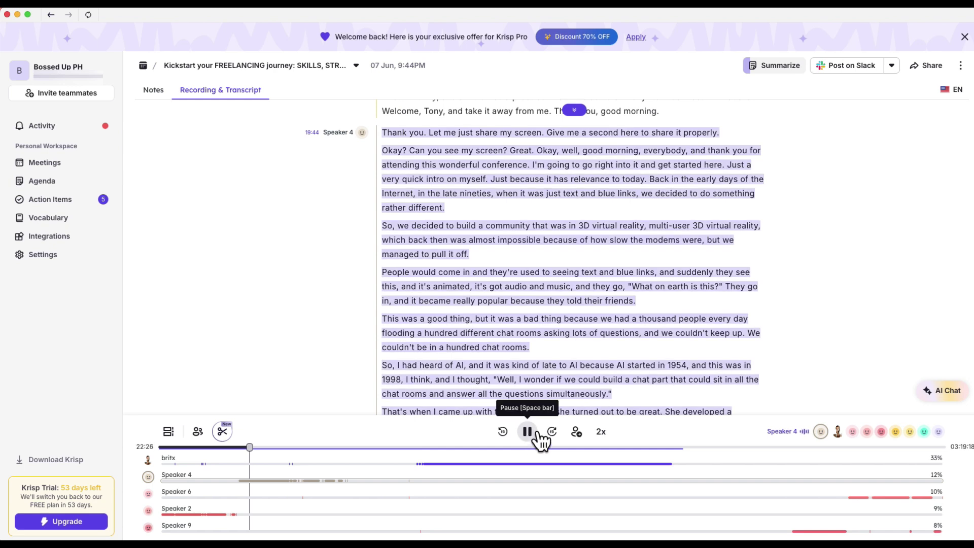
left_click(602, 434)
left_click(654, 433)
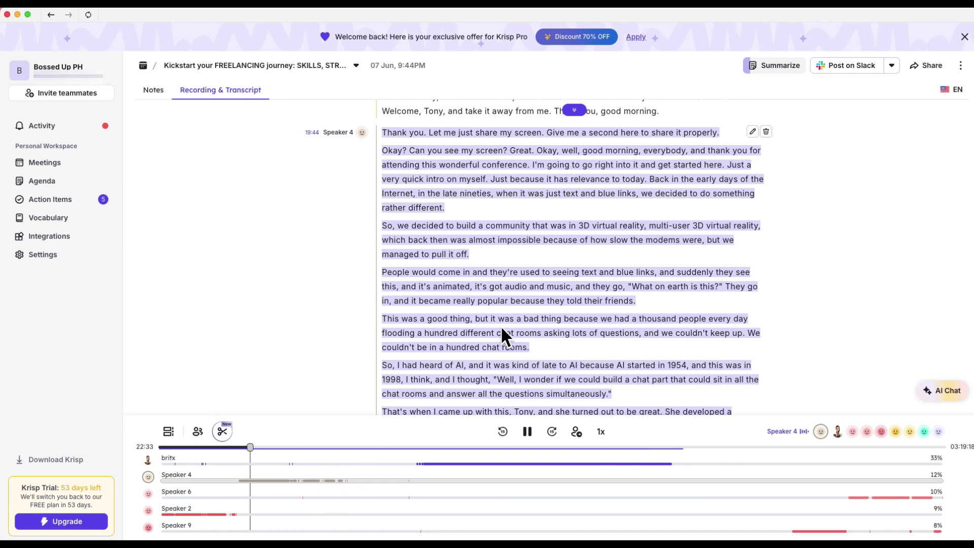
left_click(527, 431)
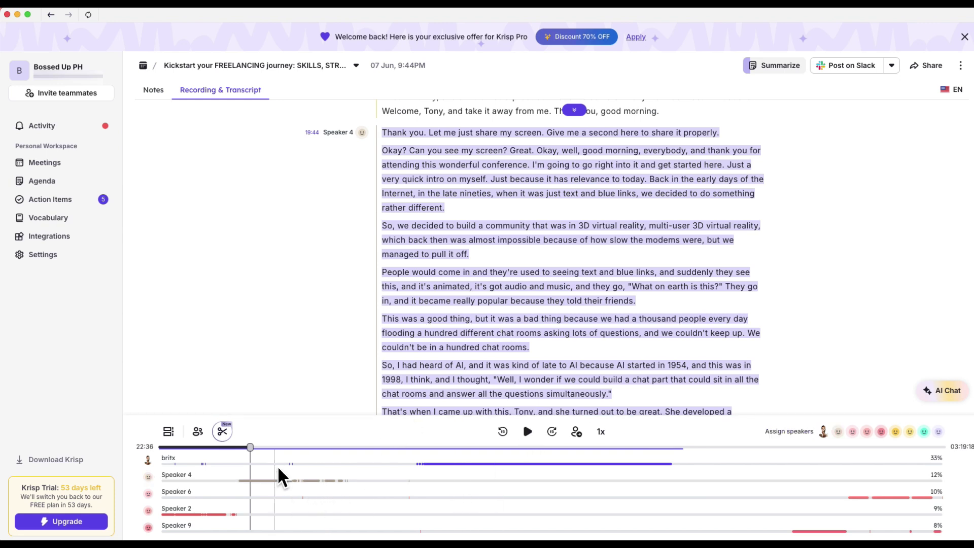
Play and pause Speaker 2's part at the start of the recording, and do the same for Speaker 4's part from 19:44.
left_click(169, 514)
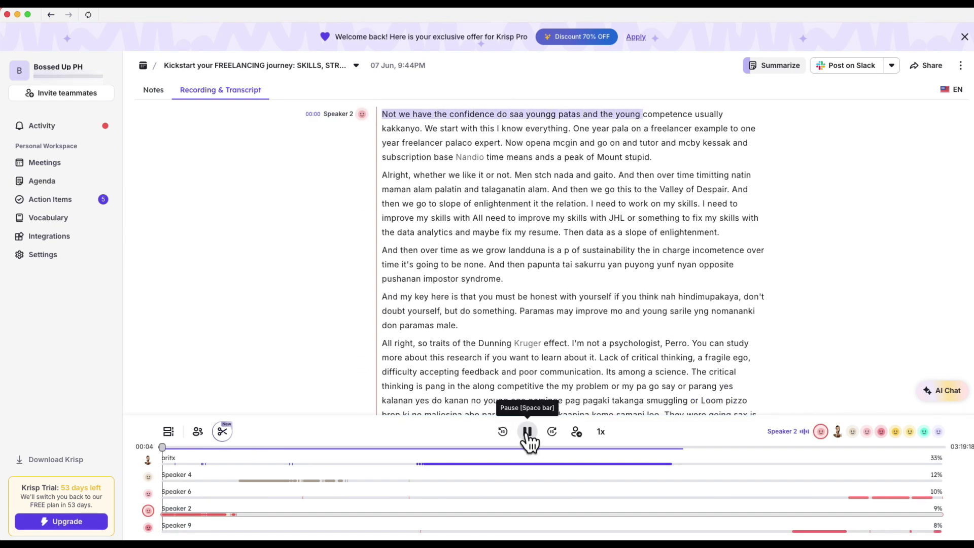
left_click(528, 431)
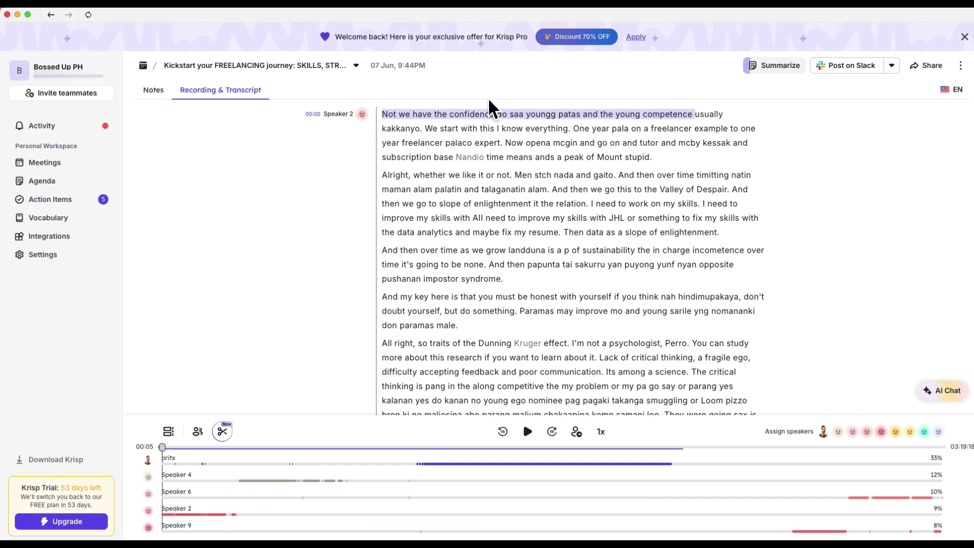
left_click(262, 481)
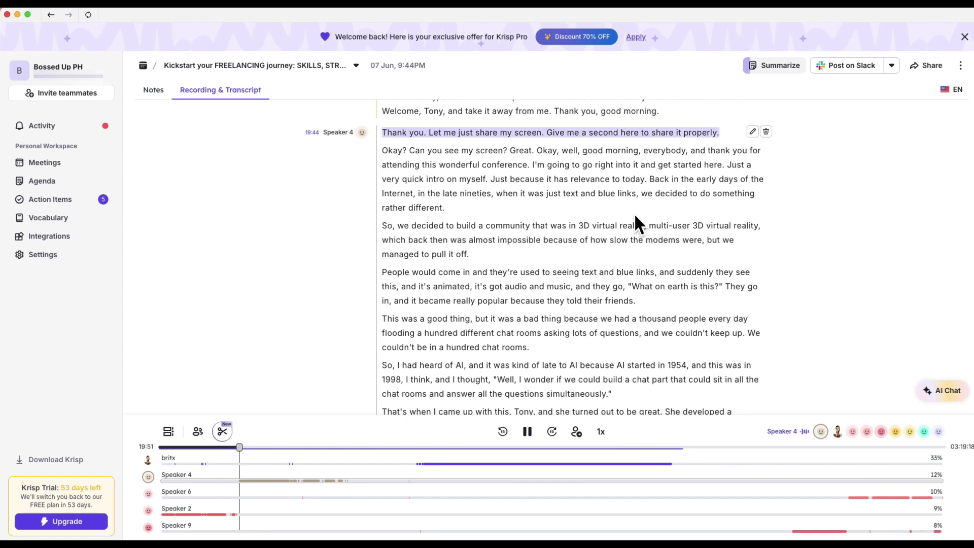
left_click(529, 440)
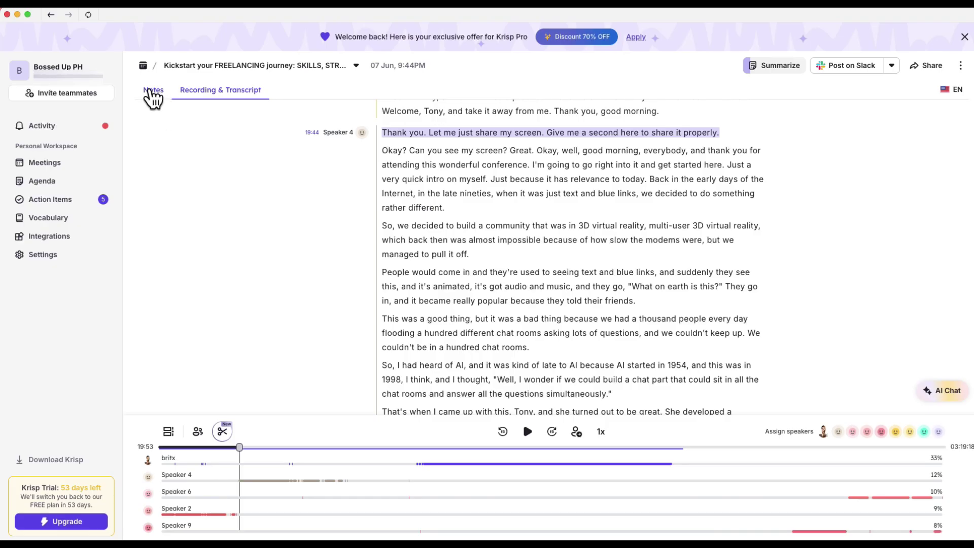
Return to the meeting's notes and review the key points and action items.
left_click(151, 91)
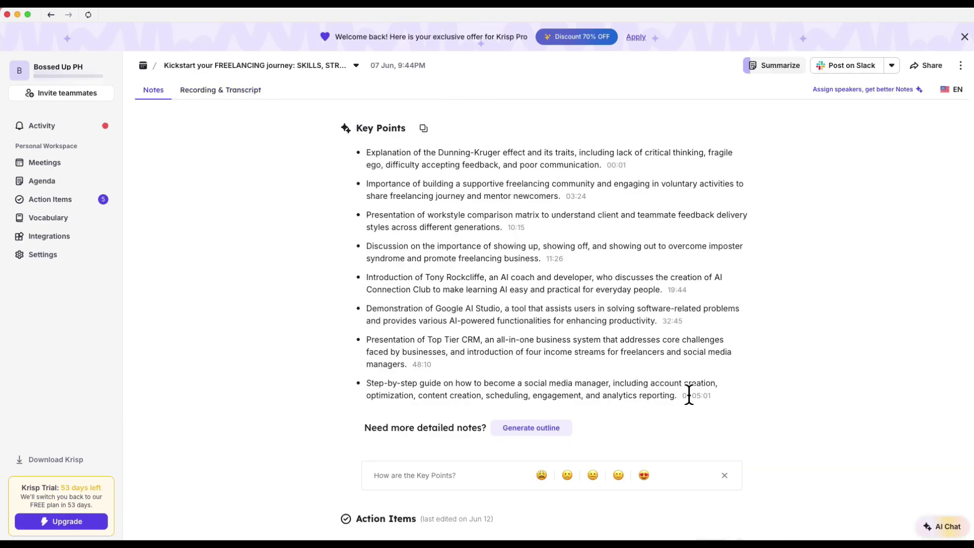
scroll(723, 462, "down", 4)
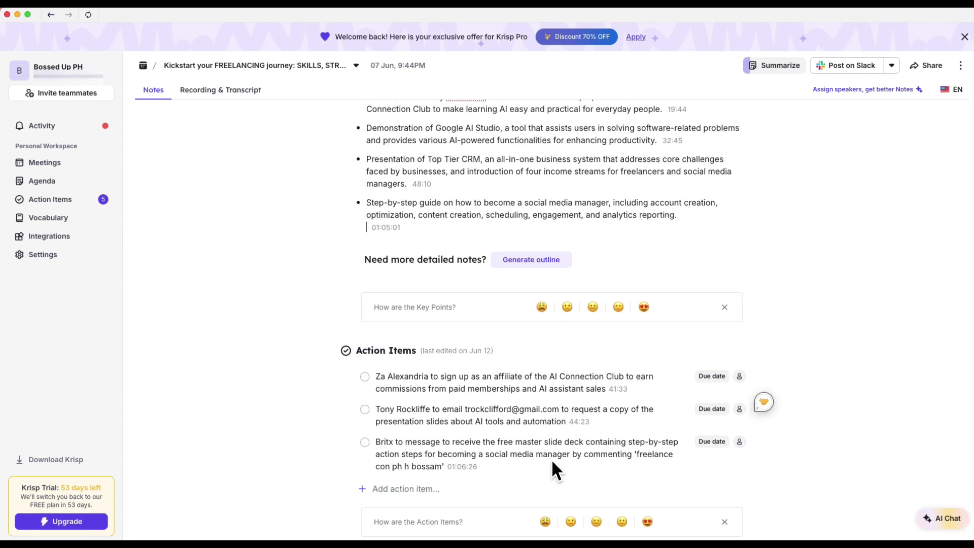
scroll(463, 384, "up", 4)
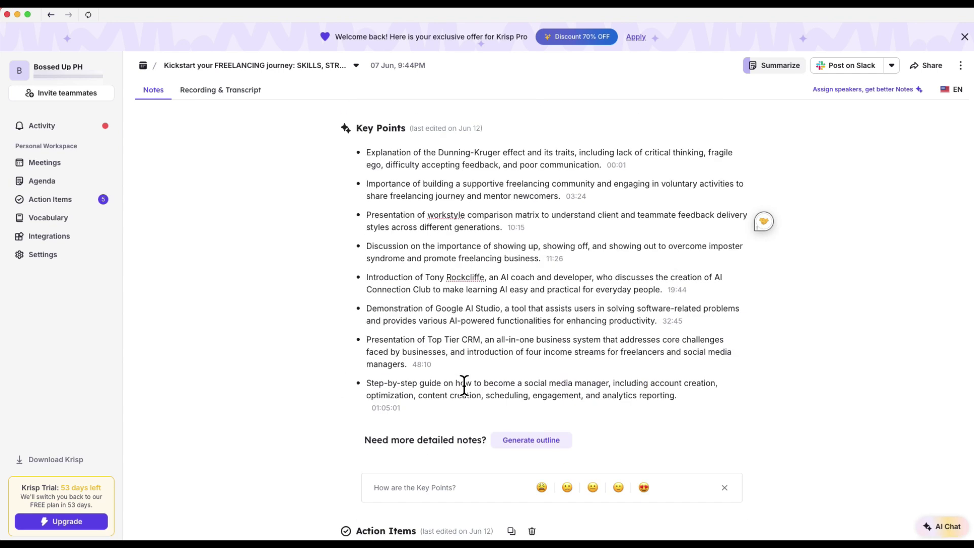
scroll(594, 234, "down", 4)
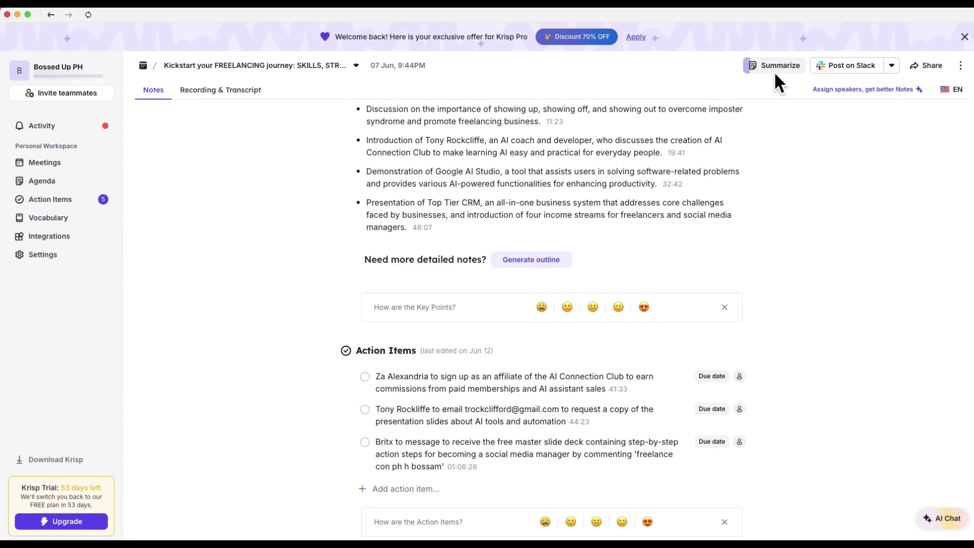
mouse_move(778, 71)
Compare the meeting's full transcript with its AI notes, finishing on the notes.
left_click(241, 91)
scroll(471, 324, "down", 10)
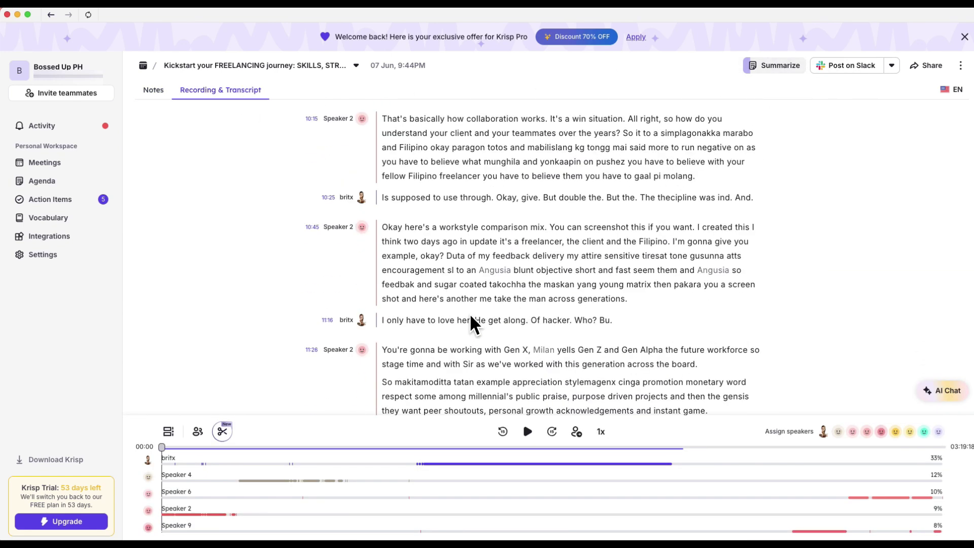
left_click(158, 91)
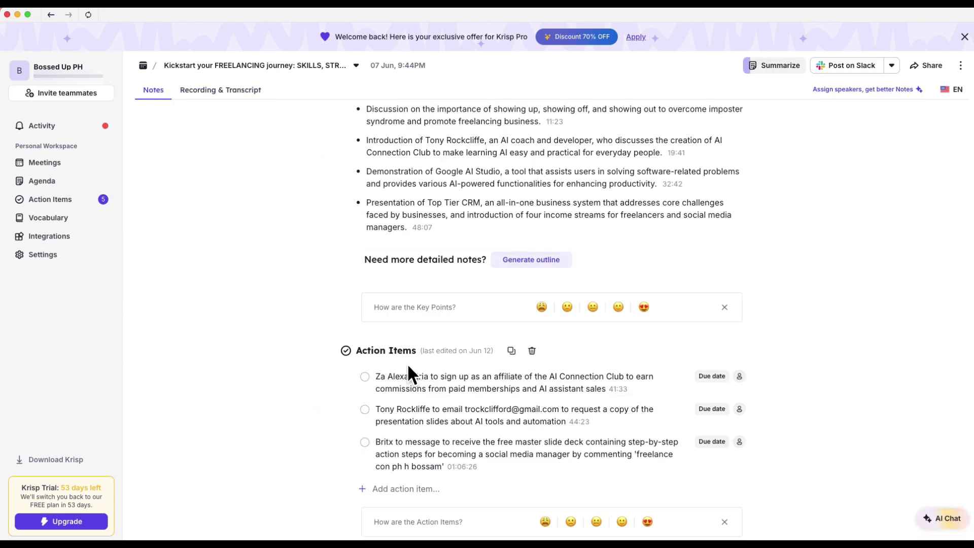
scroll(409, 374, "up", 5)
left_click(202, 92)
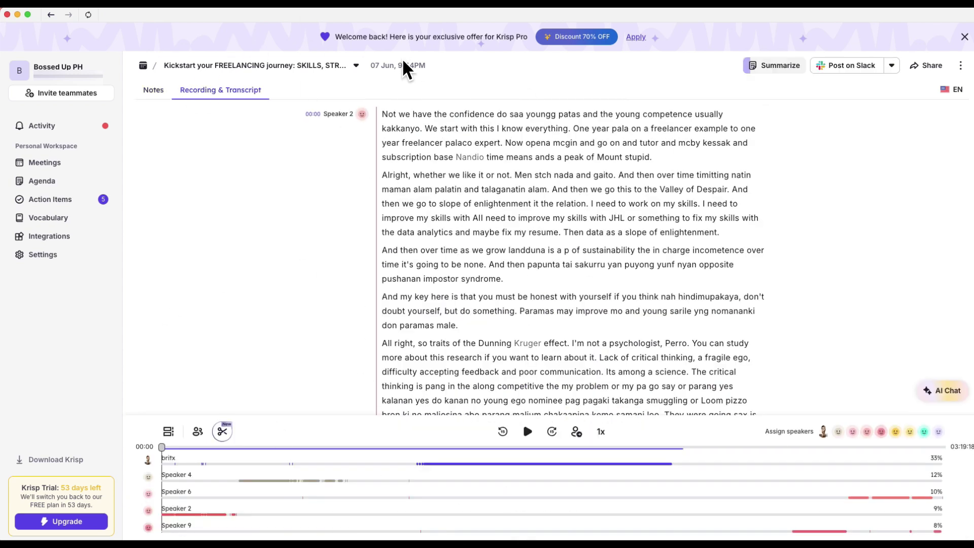
left_click(150, 94)
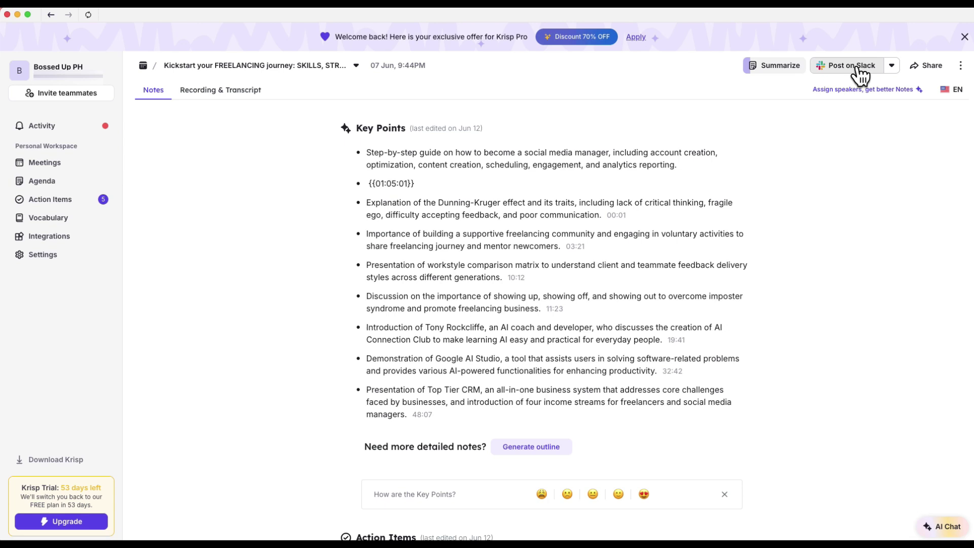
Open the Post on Slack form, browse its channel list and access options, and close it without posting.
left_click(857, 69)
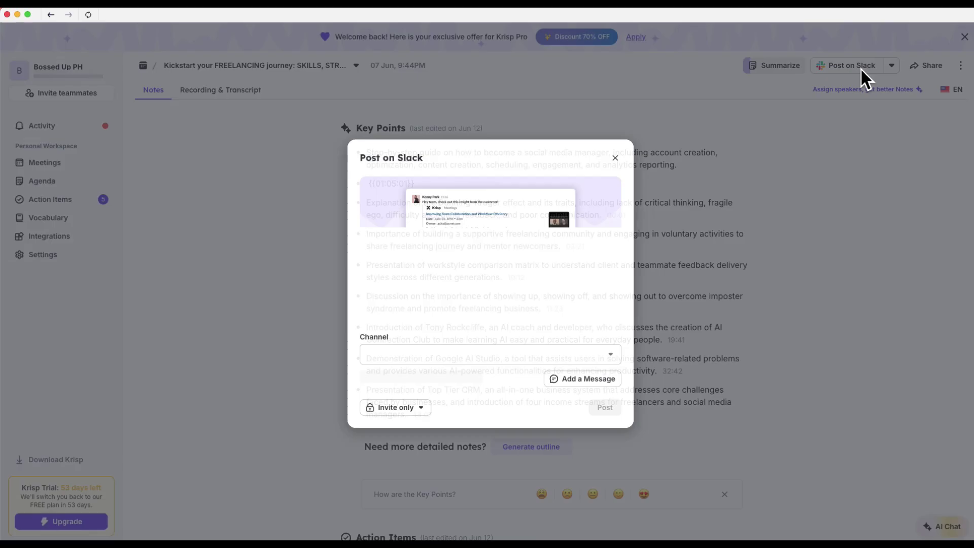
left_click(430, 353)
scroll(611, 375, "down", 3)
left_click(466, 324)
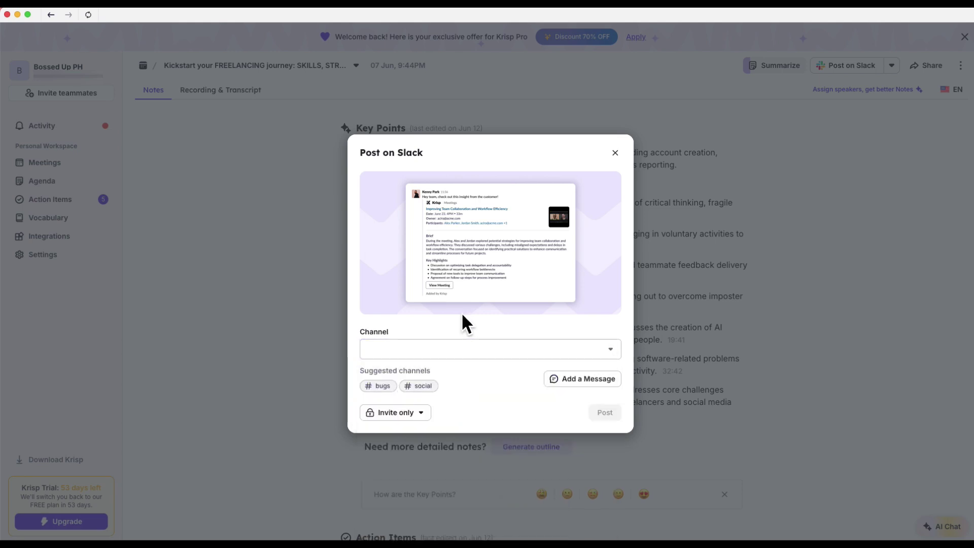
left_click(463, 351)
scroll(487, 457, "down", 3)
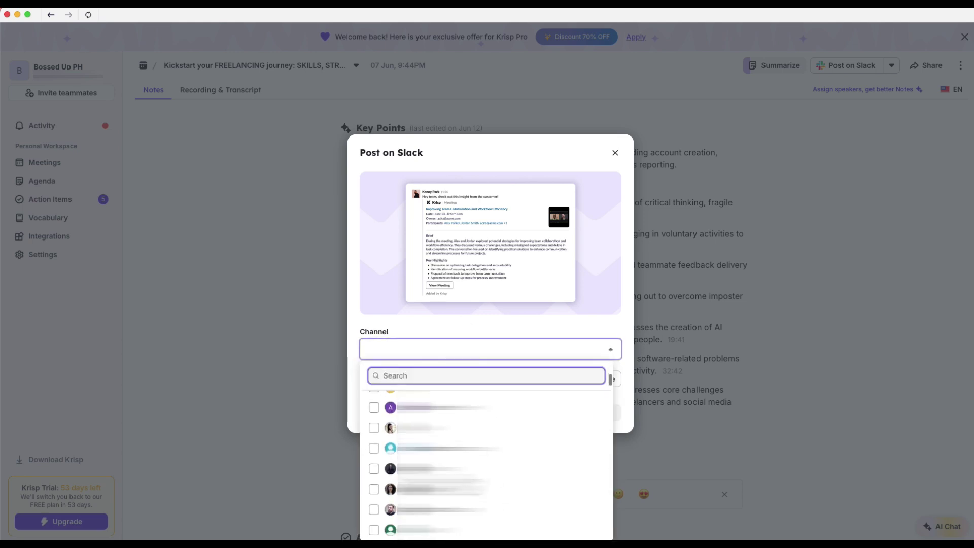
left_click(448, 312)
left_click(401, 413)
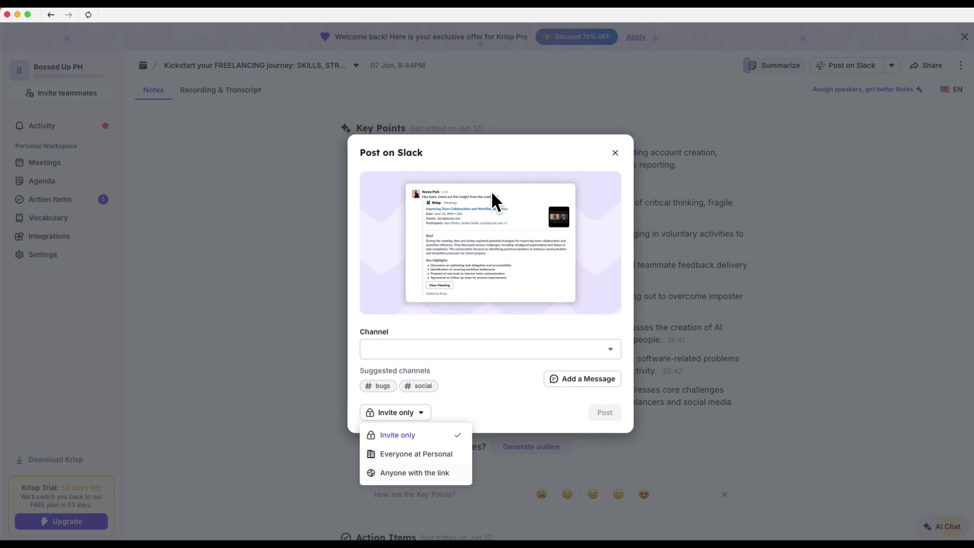
left_click(615, 153)
View the meeting's sharing dialog and its additional options for copying, exporting the transcript and downloading the recording.
left_click(933, 64)
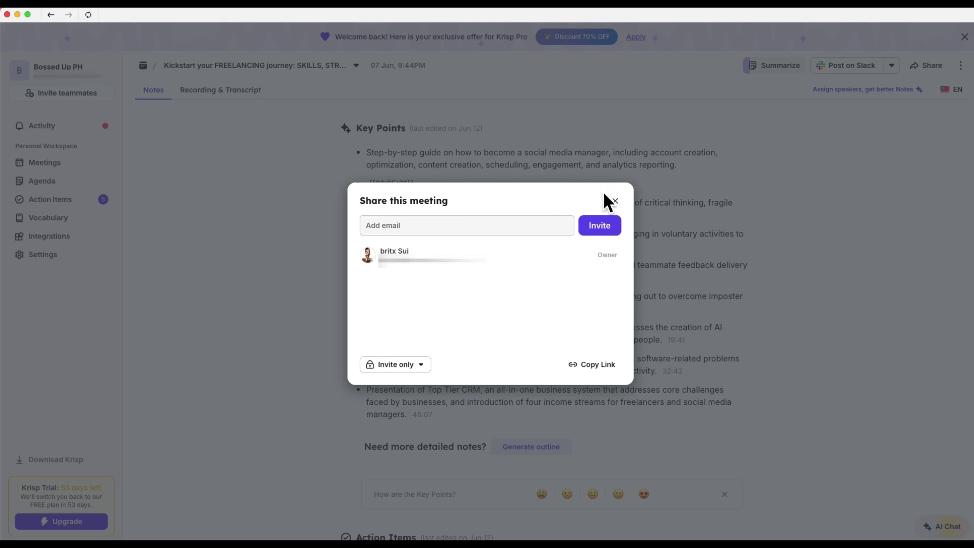
left_click(616, 203)
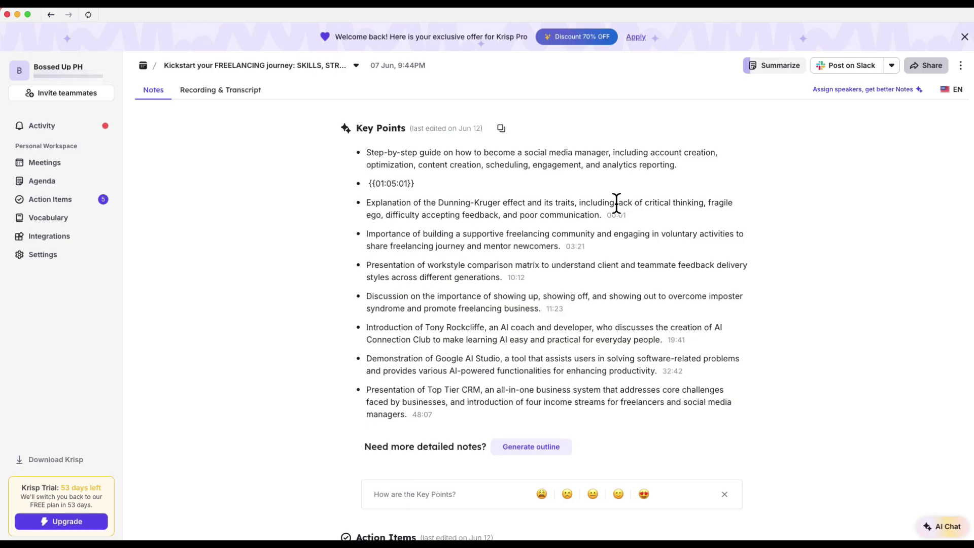
left_click(961, 65)
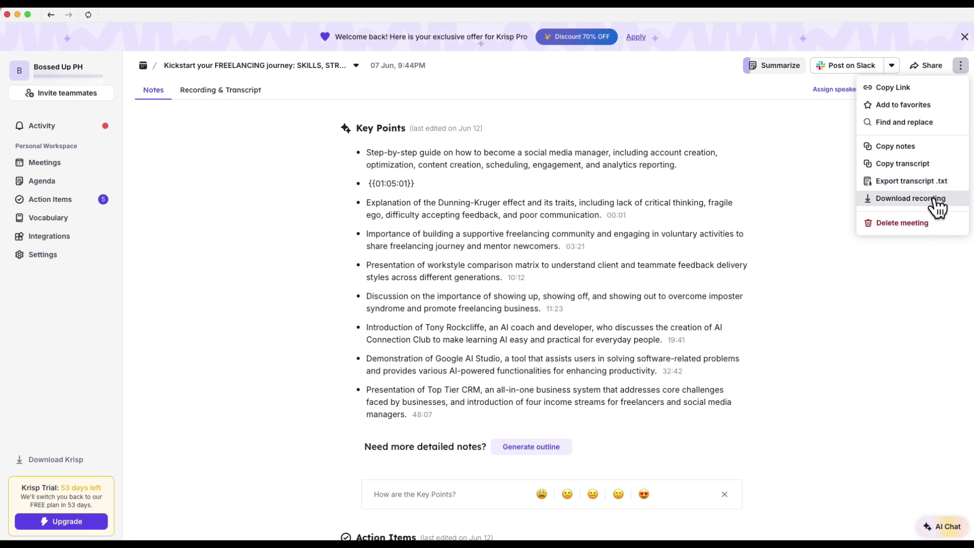
left_click(673, 227)
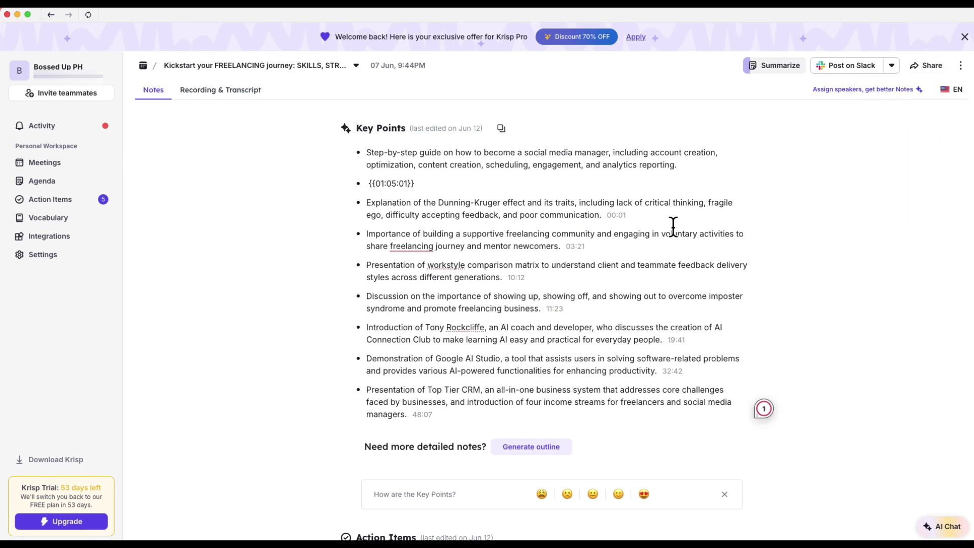
Look through the key points and action items once more and reopen the meeting's recording with transcript.
scroll(673, 227, "down", 5)
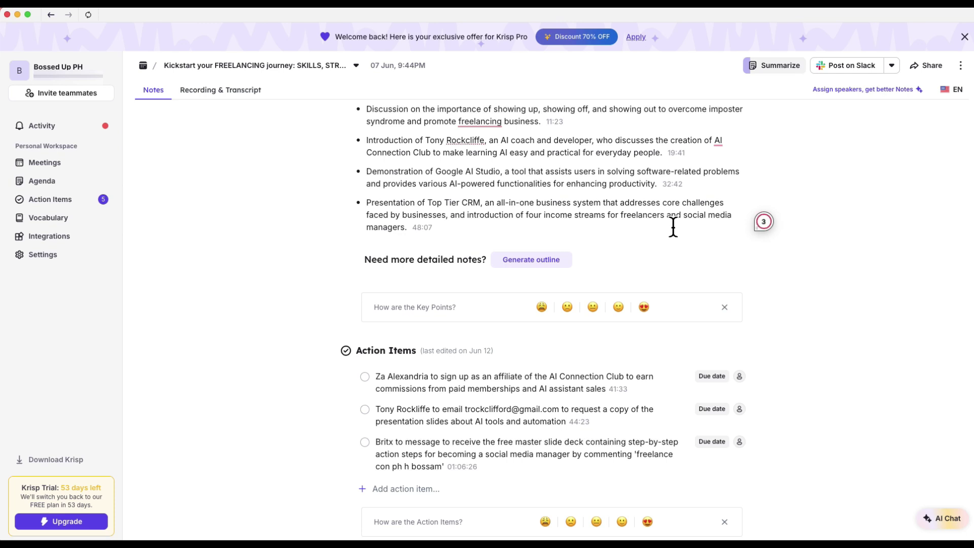
scroll(673, 227, "up", 5)
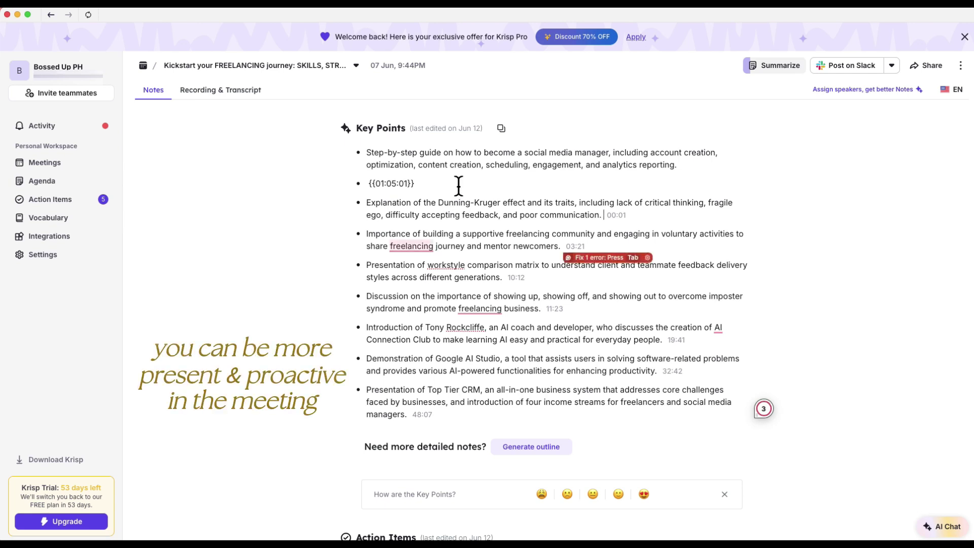
left_click(226, 91)
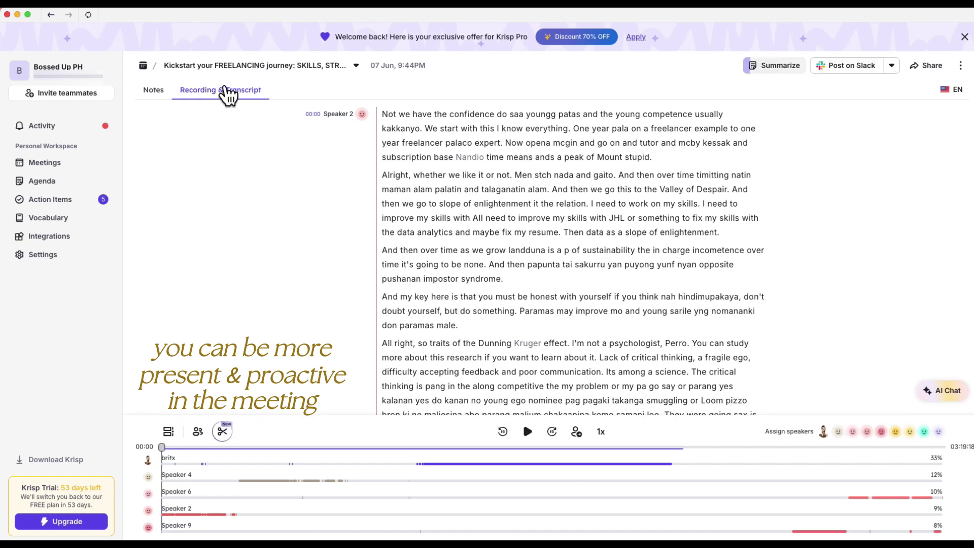
Open the personal meeting room recording of 07 Jun, 9:31PM, play its audio briefly, and return to its notes.
left_click(73, 165)
left_click(272, 163)
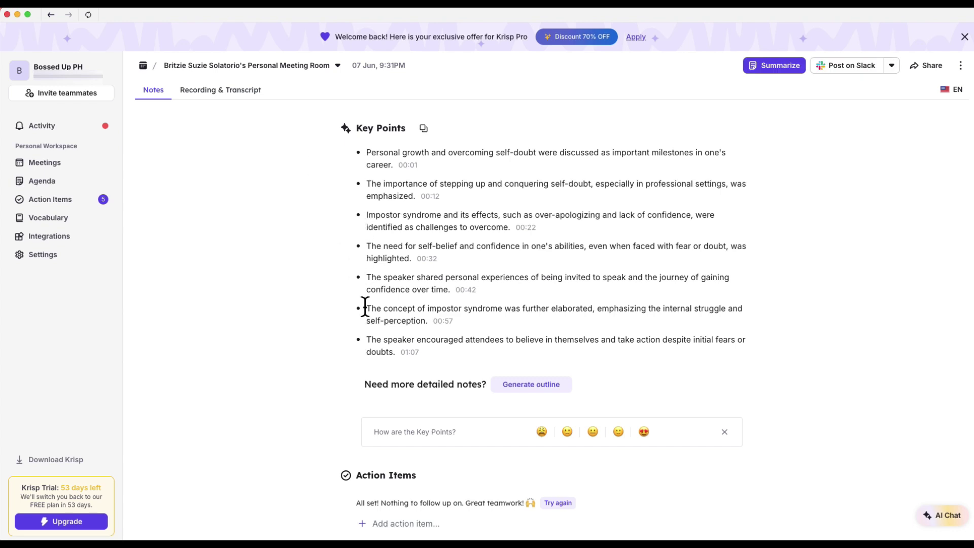
left_click(229, 92)
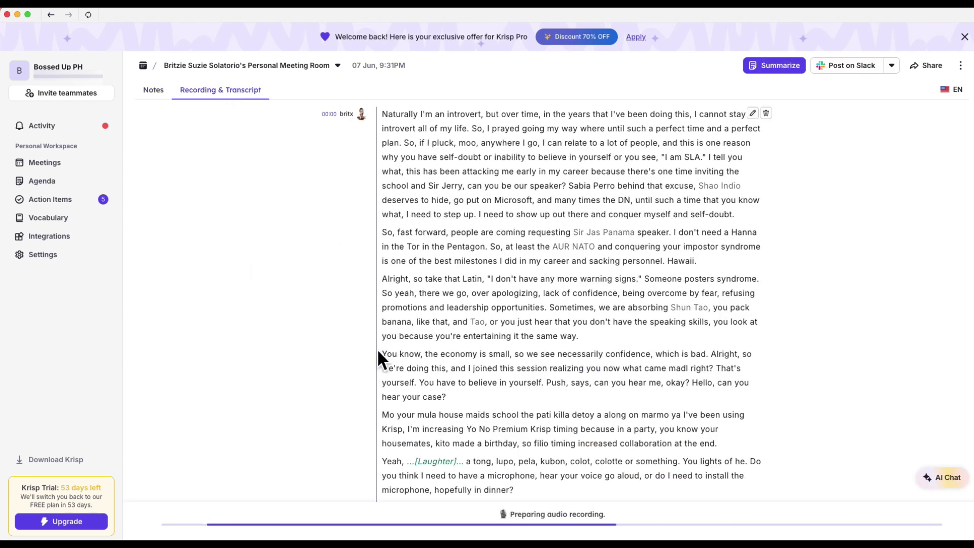
left_click(540, 516)
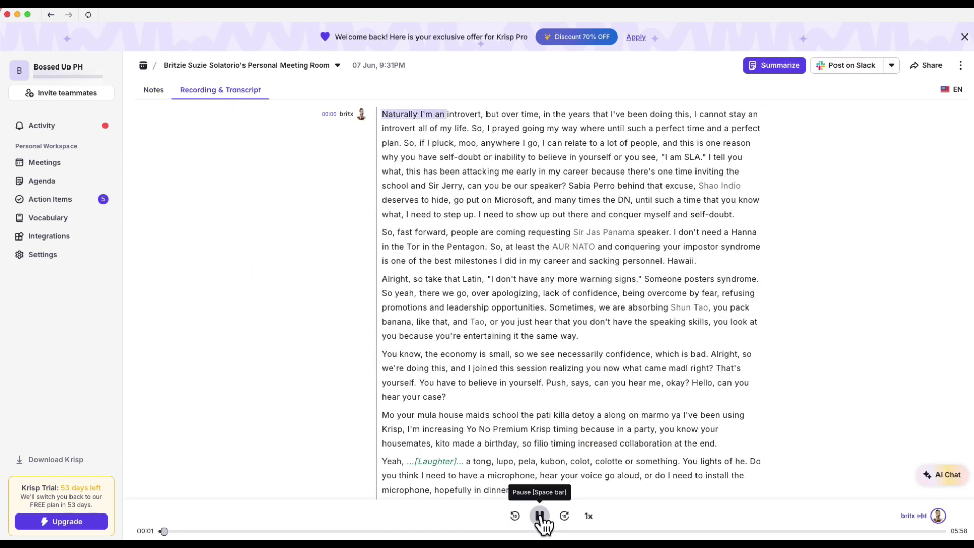
left_click(540, 515)
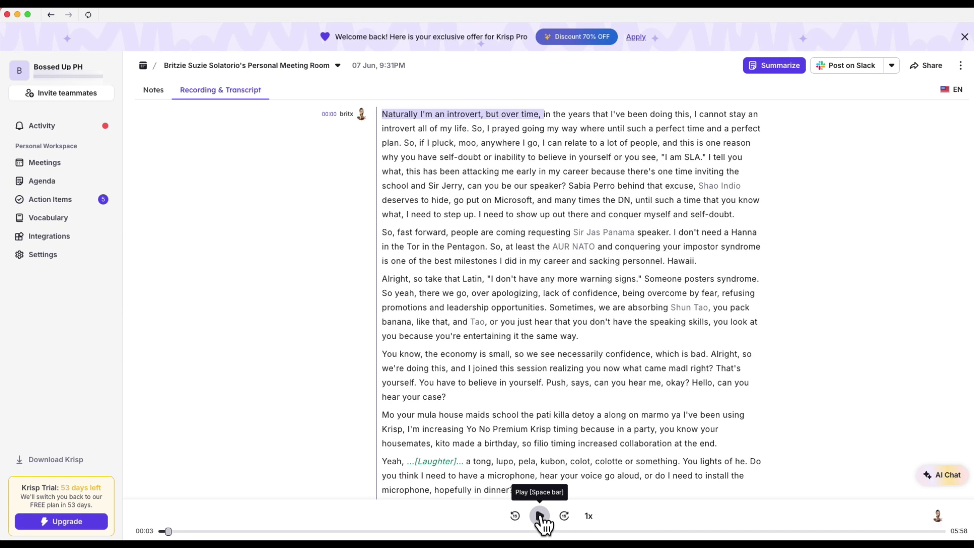
left_click(155, 92)
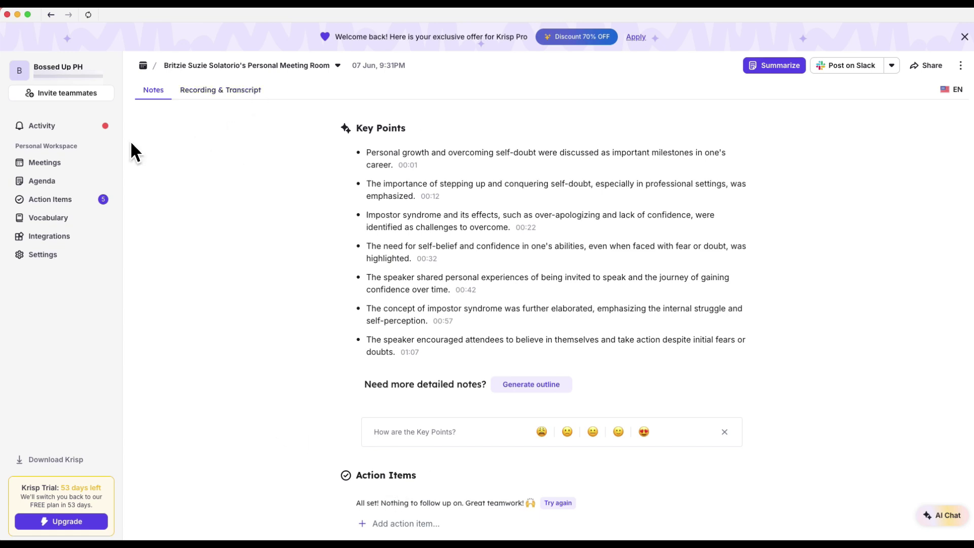
Open the agenda of upcoming meetings, check the hiding options for "Sunday Mass", and close them.
left_click(62, 182)
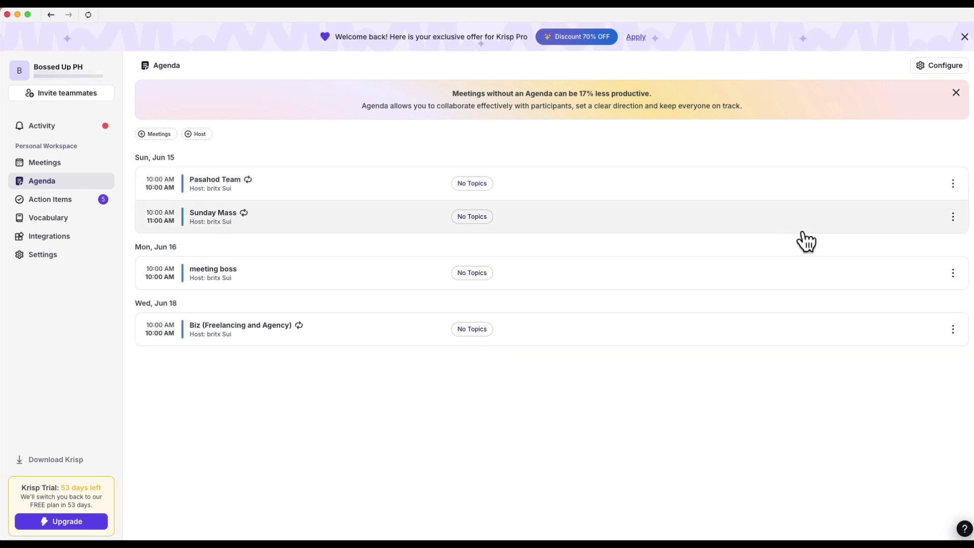
left_click(954, 217)
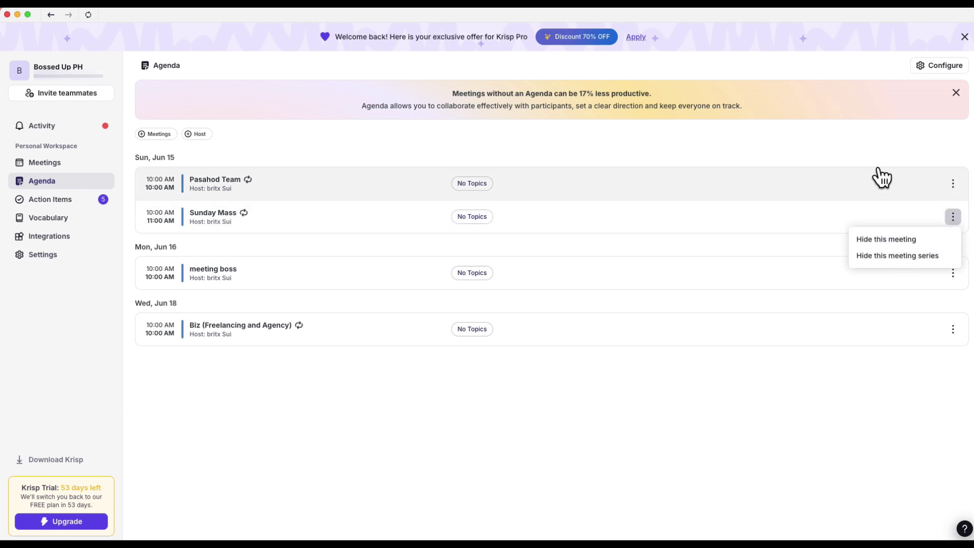
left_click(924, 71)
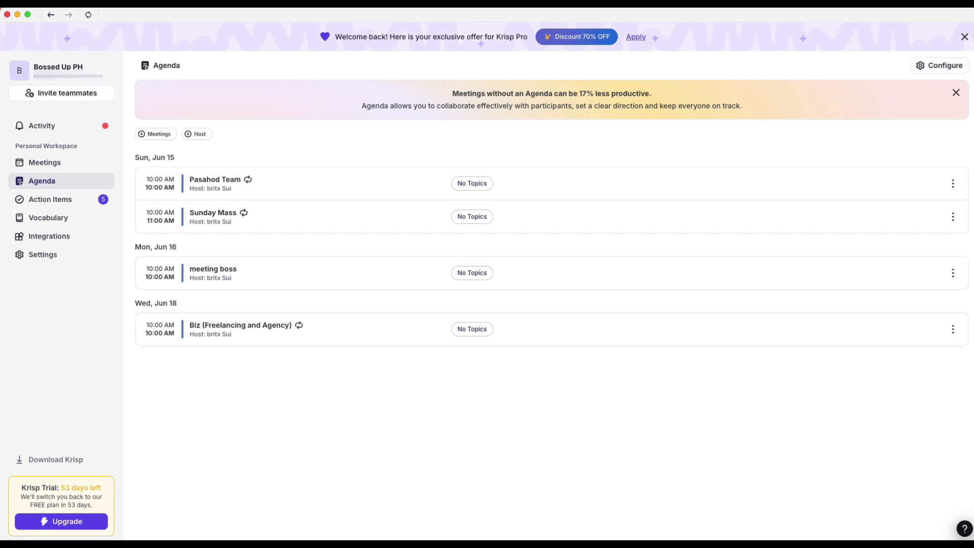
Exclude events without participants, events without conferencing/location and all-day events from the upcoming meeting list, and leave the agenda settings.
left_click(926, 65)
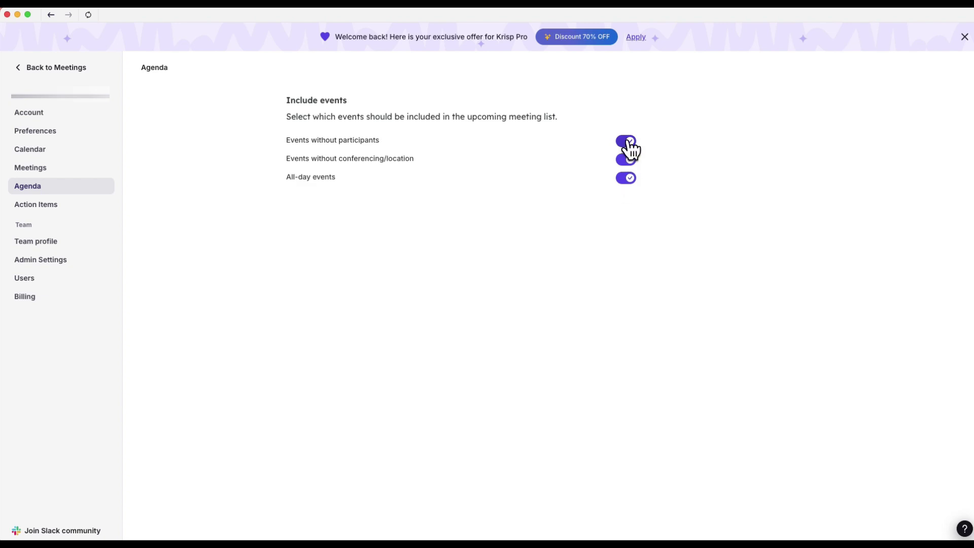
left_click(628, 178)
left_click(629, 160)
left_click(627, 142)
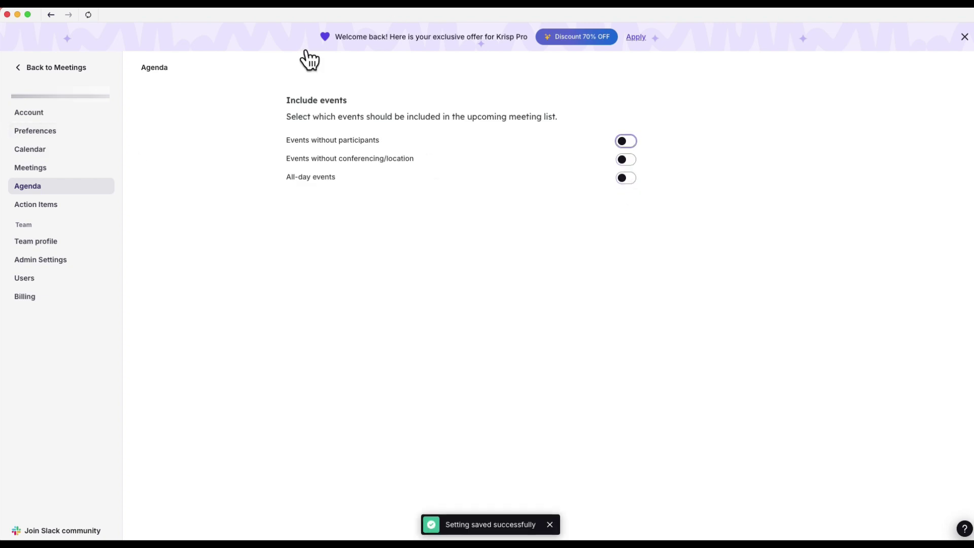
left_click(69, 67)
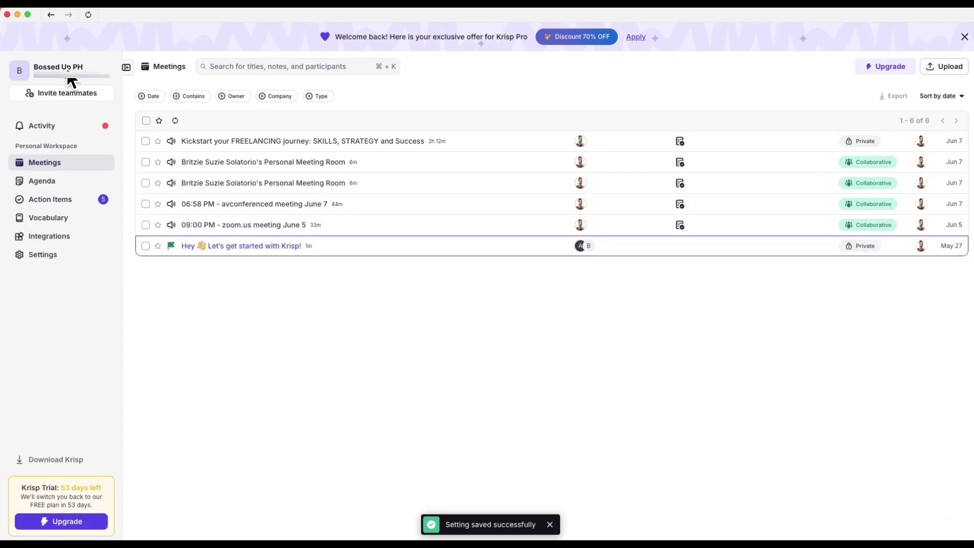
Include events without participants, events without conferencing/location and all-day events in the upcoming meeting list again, and return to the agenda.
left_click(42, 181)
left_click(948, 66)
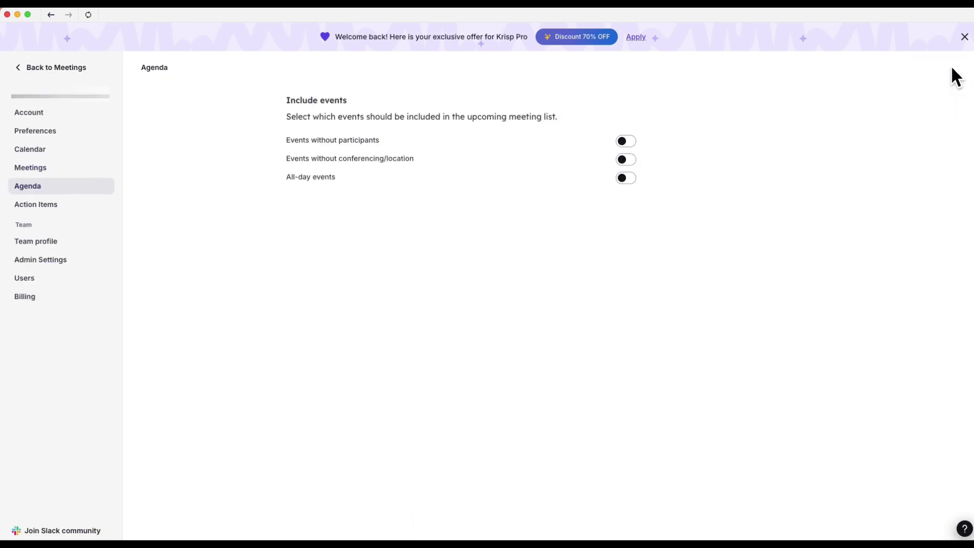
left_click(627, 142)
left_click(628, 160)
left_click(627, 179)
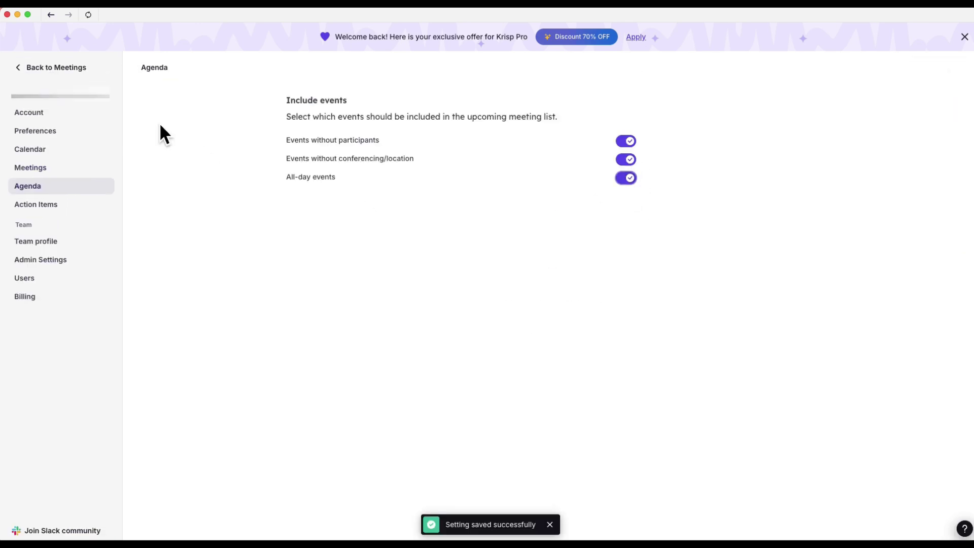
left_click(59, 69)
left_click(56, 183)
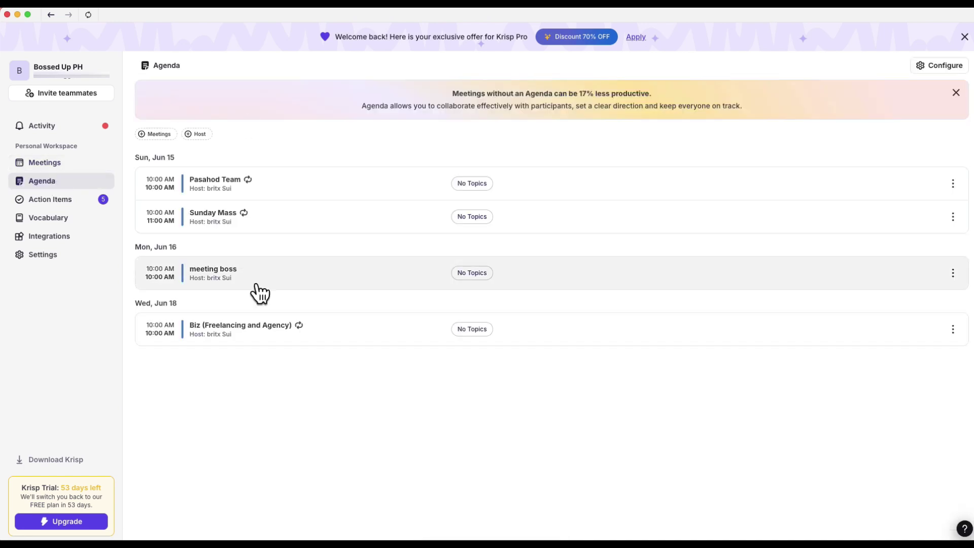
Try the agenda's meeting filters Recurring only, Contains Agenda and Hidden.
left_click(158, 134)
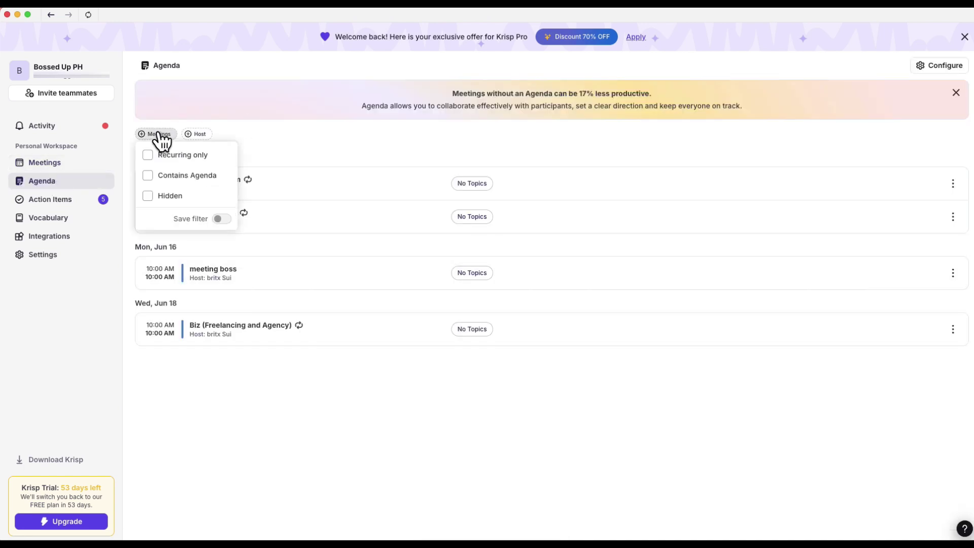
left_click(214, 160)
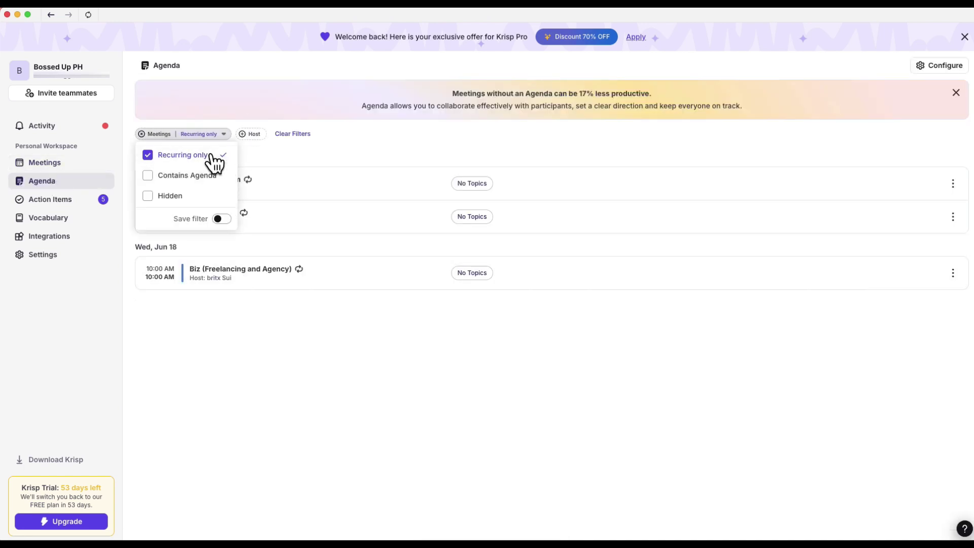
left_click(201, 181)
left_click(186, 197)
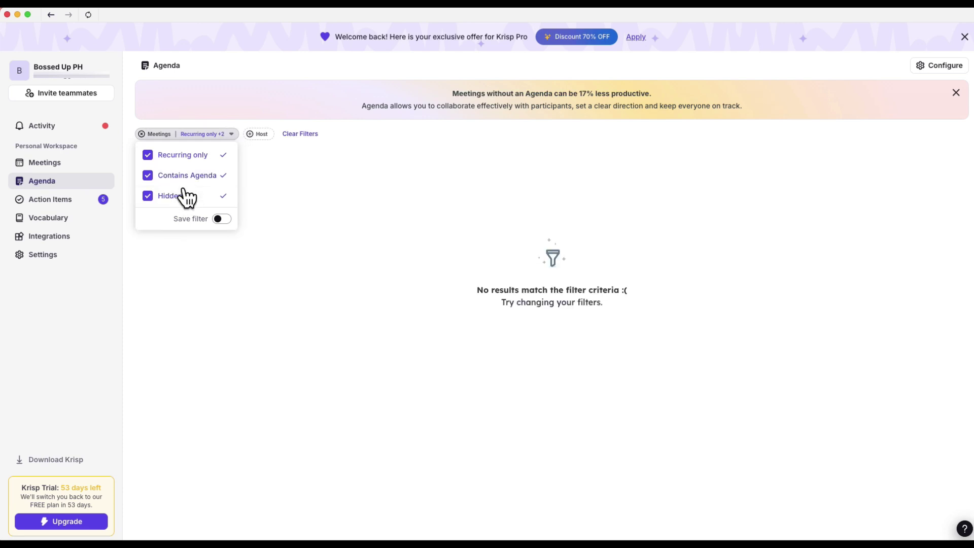
left_click(149, 161)
View the action items assigned to me, and review the action items and key points in the zoom.us meeting June 5 notes.
left_click(66, 200)
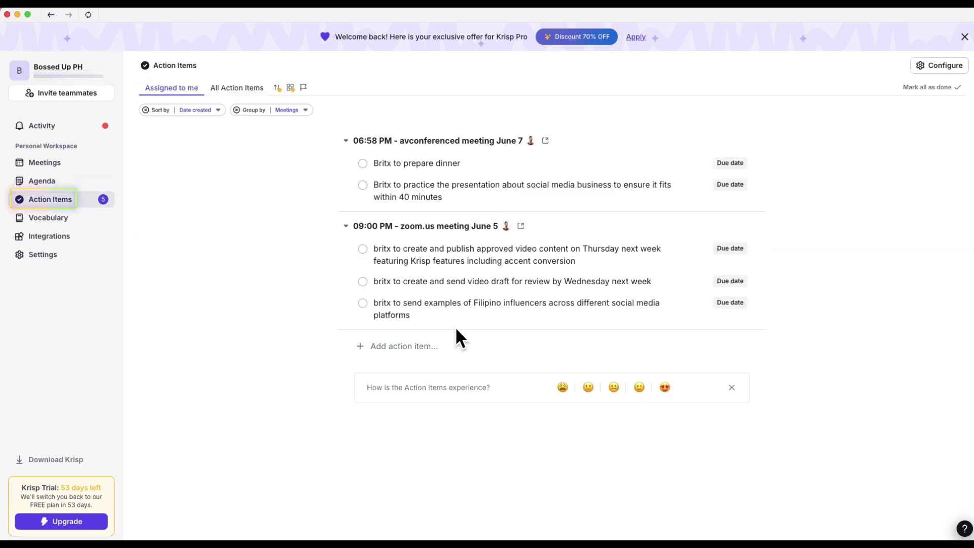
left_click(81, 165)
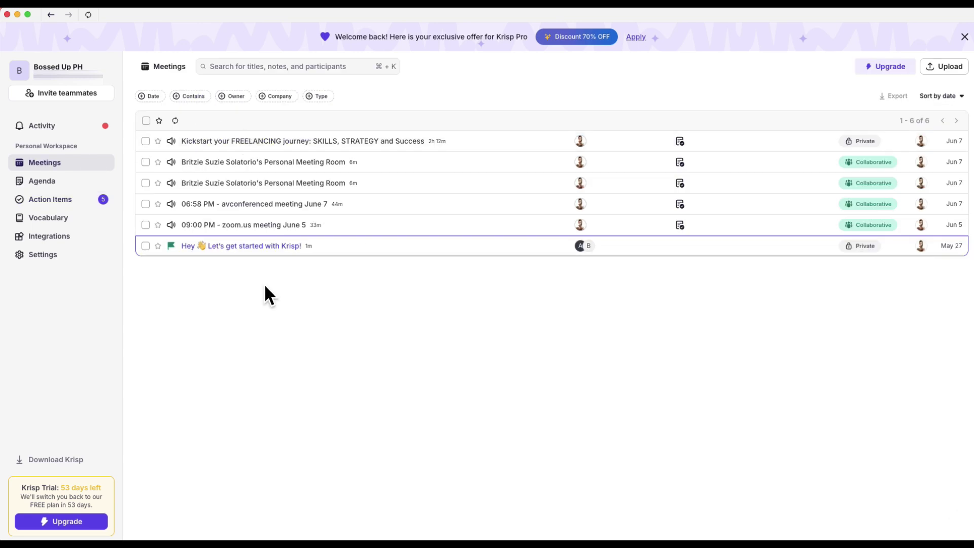
left_click(342, 228)
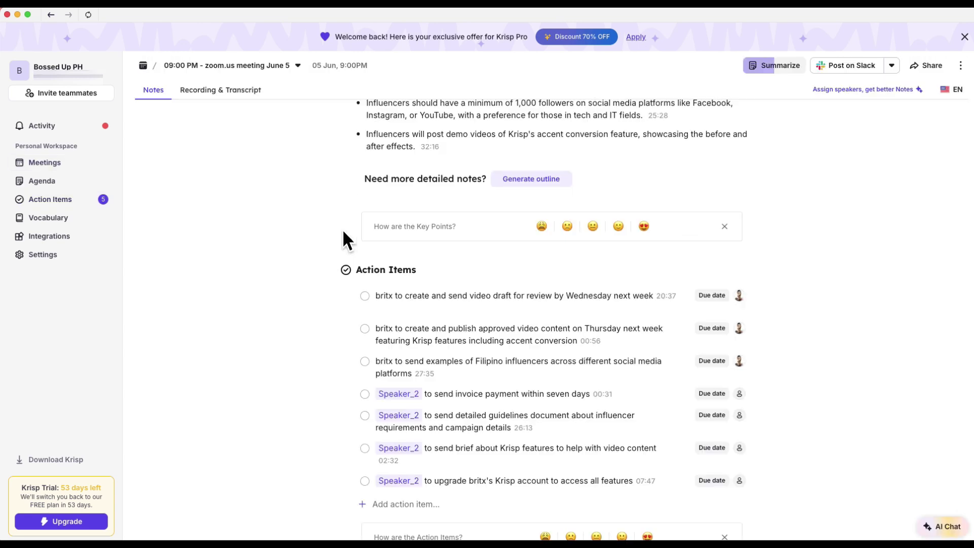
scroll(342, 229, "up", 5)
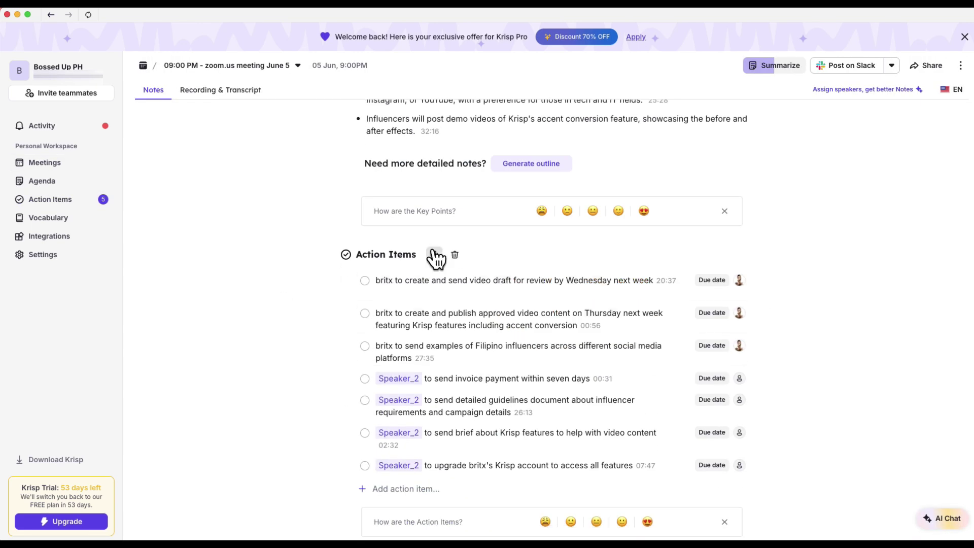
scroll(439, 264, "up", 5)
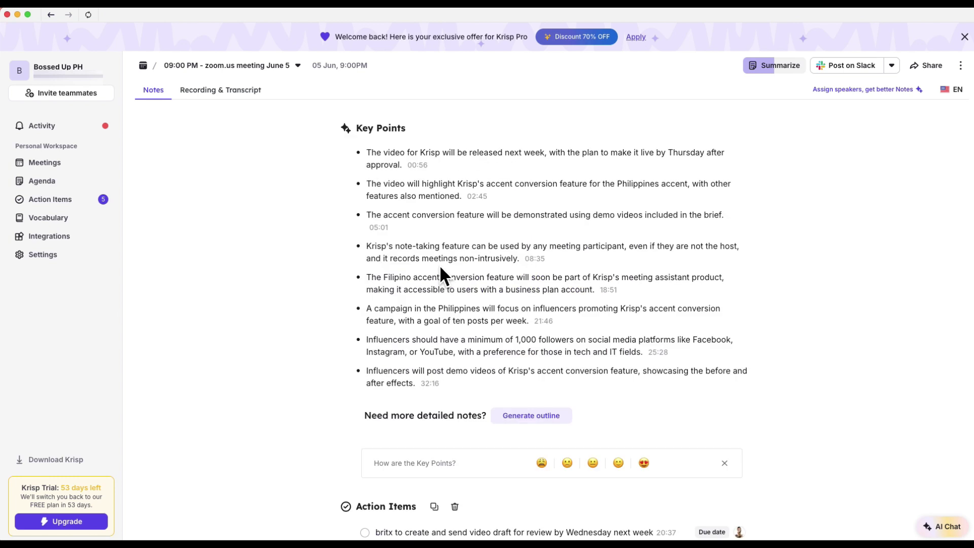
Among all action items, replace the quoted comment phrase in the freelancing meeting's master slide deck item with "FreelanceCon PH 2025".
left_click(57, 198)
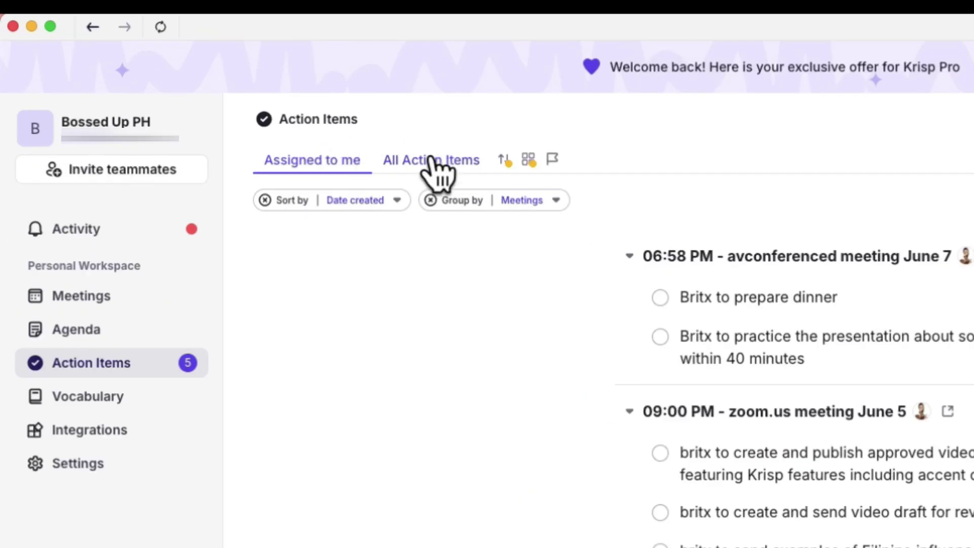
left_click(432, 161)
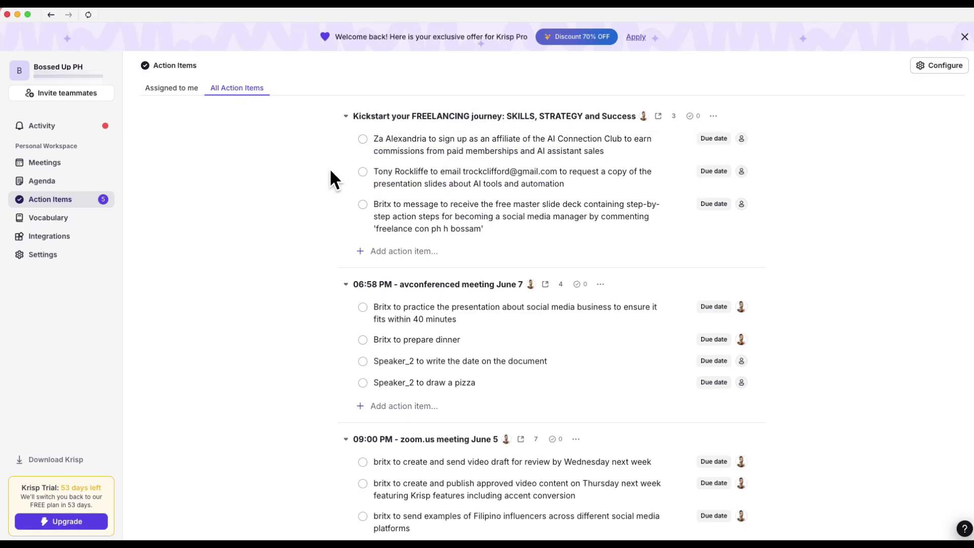
left_click(489, 234)
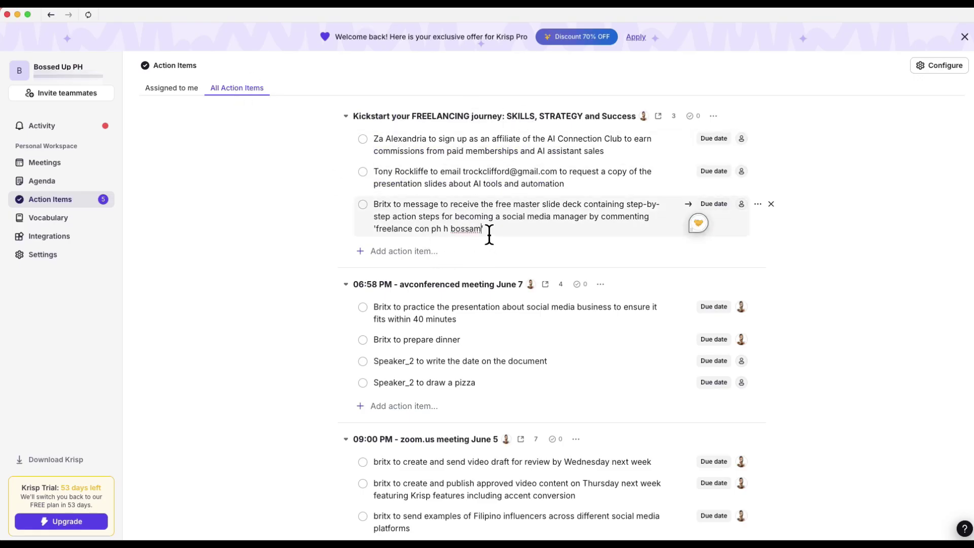
left_click(374, 229, "shift")
type("FreelanceCon PH 2025")
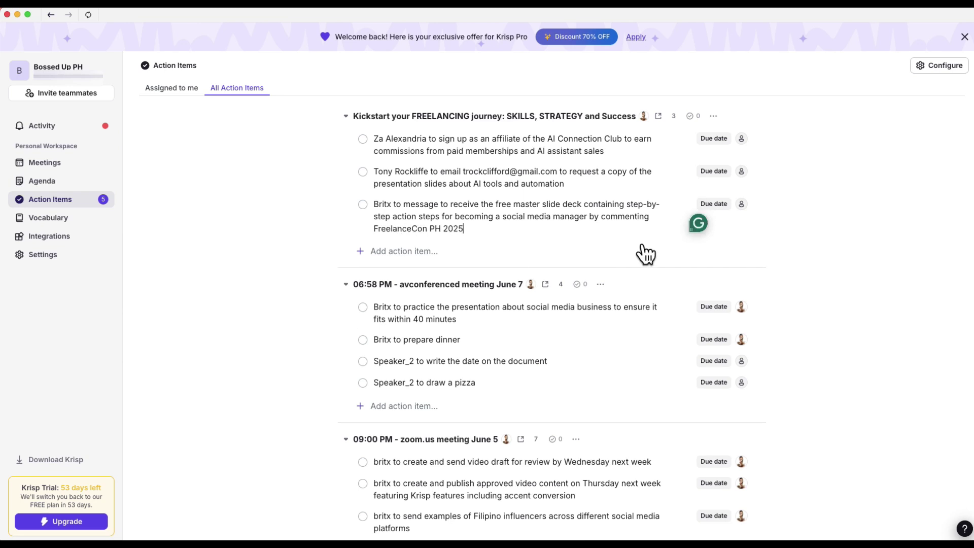
Assign the master slide deck action item to the account owner and check it among the items assigned to me and all items.
left_click(741, 203)
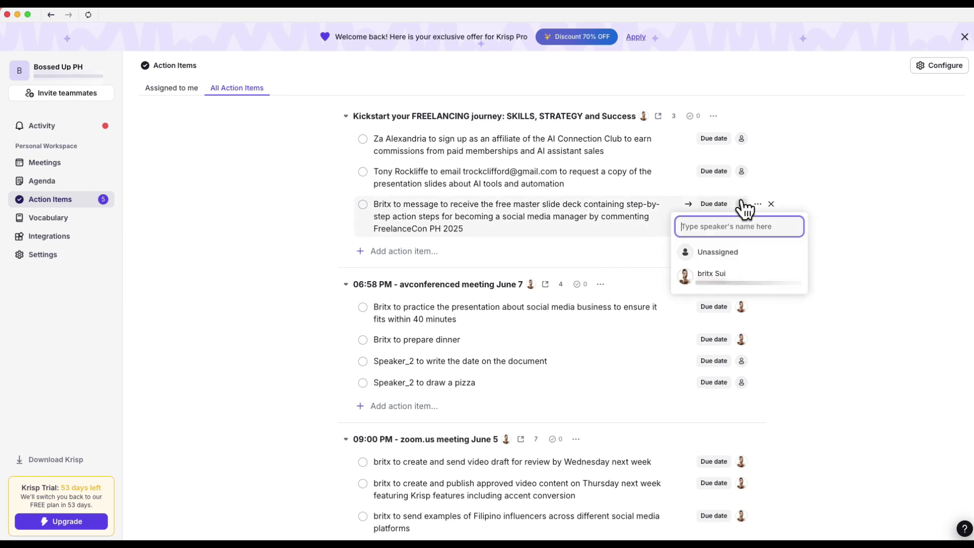
left_click(737, 278)
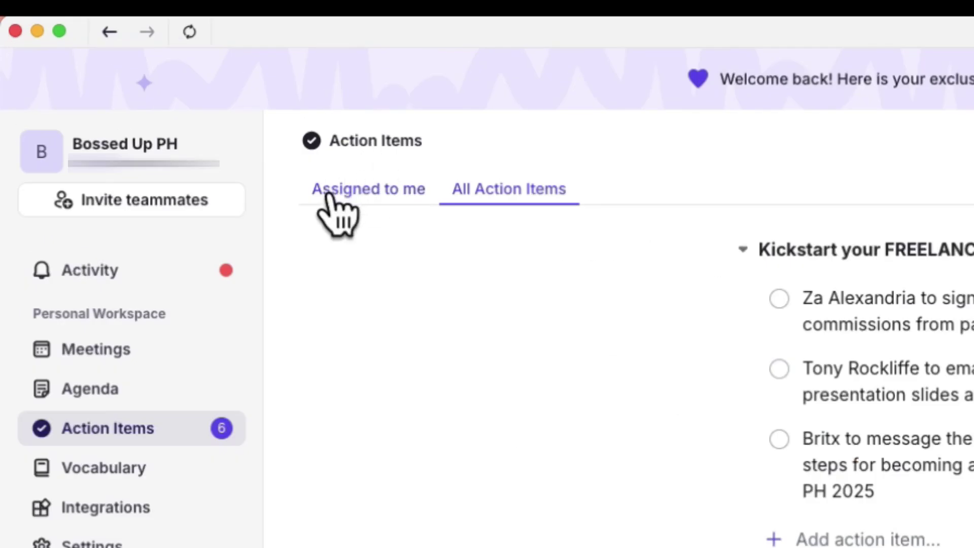
left_click(172, 88)
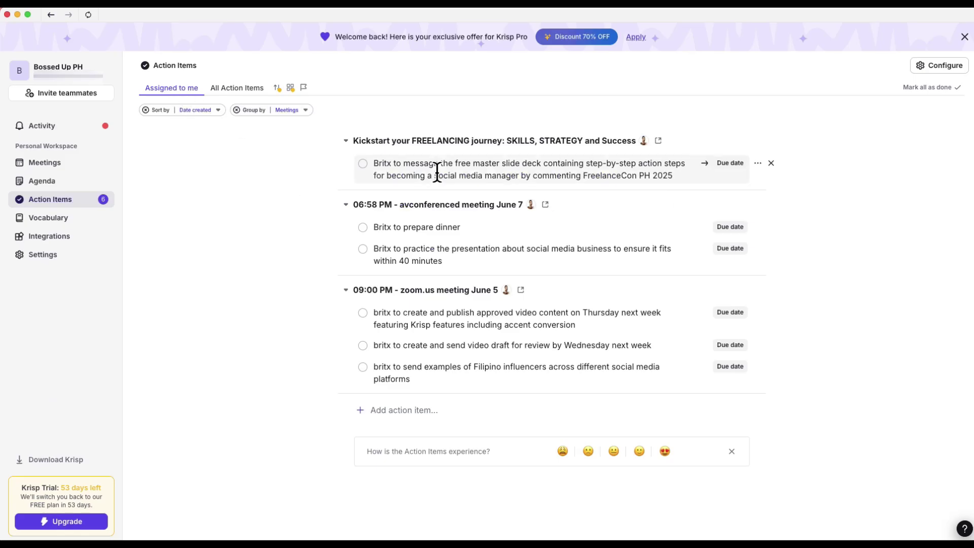
left_click(233, 91)
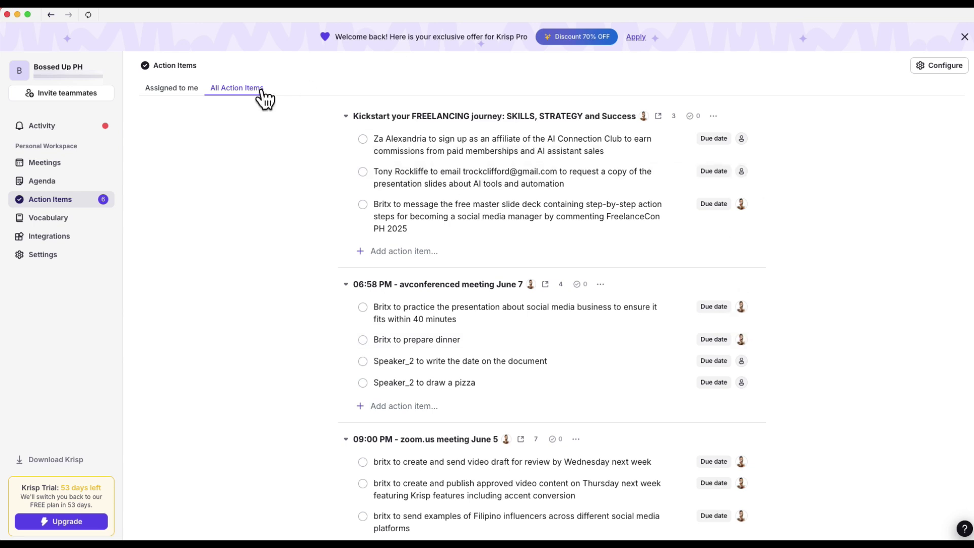
left_click(177, 88)
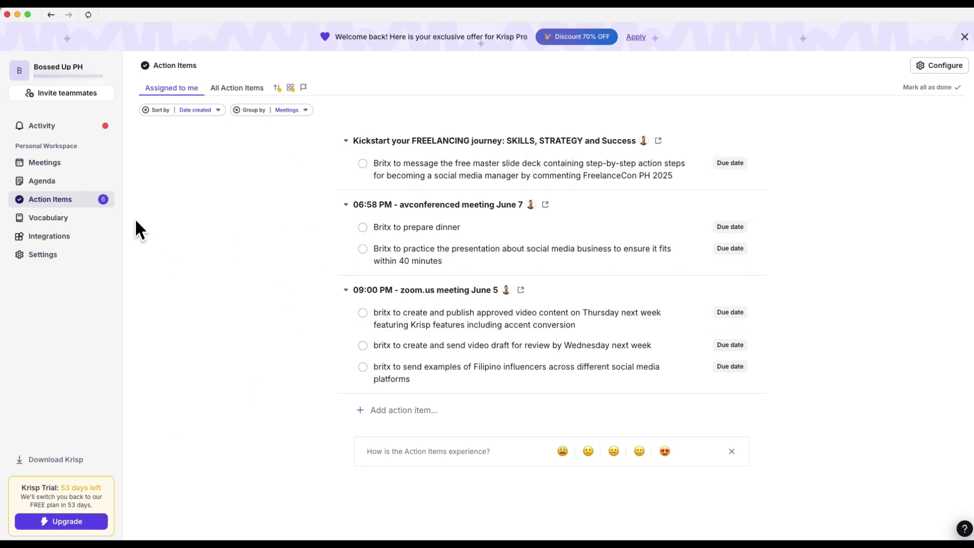
Add the term "FreelanceConPH" to the workspace custom vocabulary, after comparing it with the wording in the action items.
left_click(64, 224)
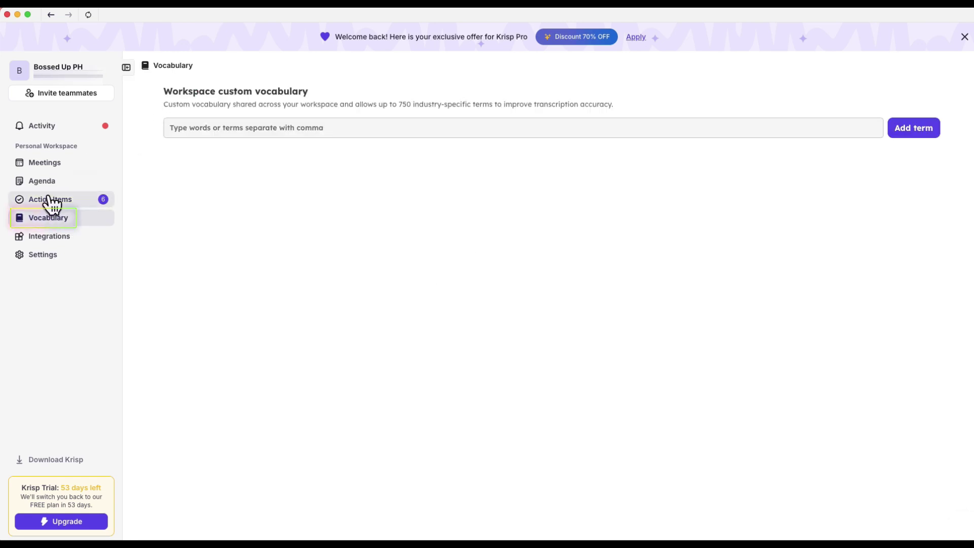
left_click(51, 201)
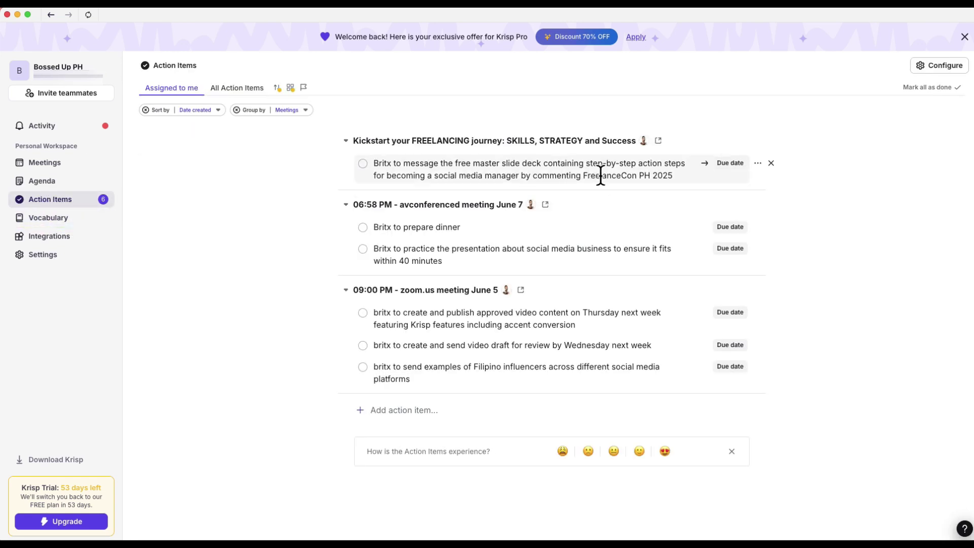
left_click(69, 219)
left_click(243, 129)
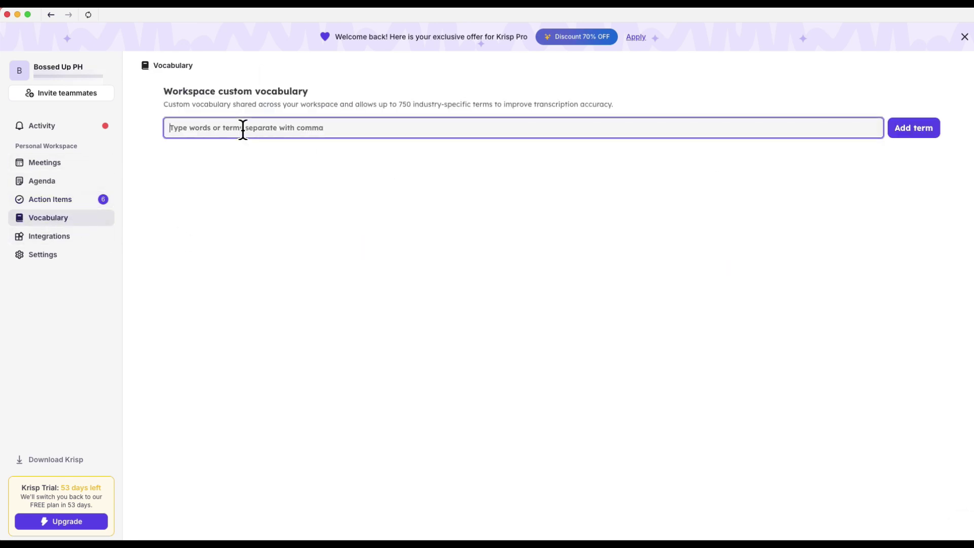
type("fr")
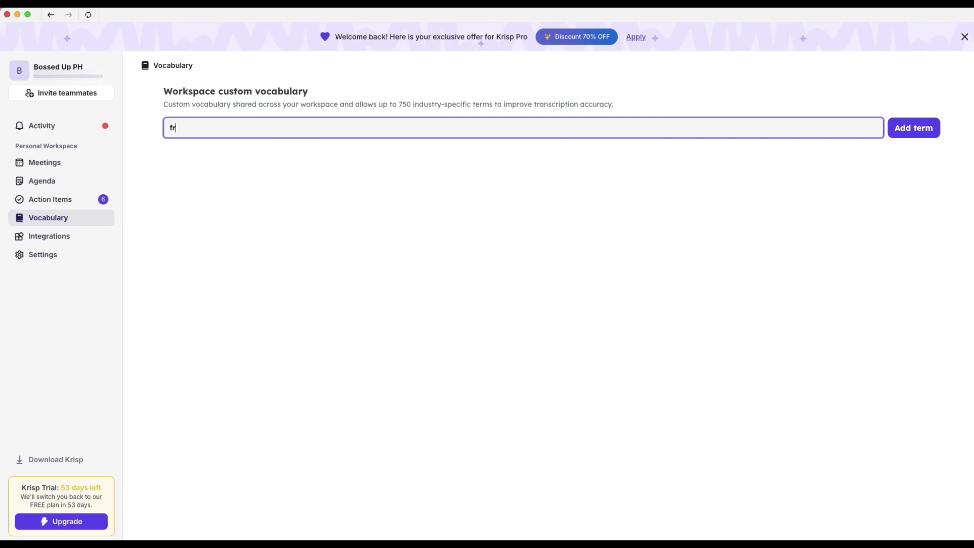
type("ee")
key("BackSpace")
key("BackSpace")
key("BackSpace")
key("BackSpace")
type("Freelance,")
key("Return")
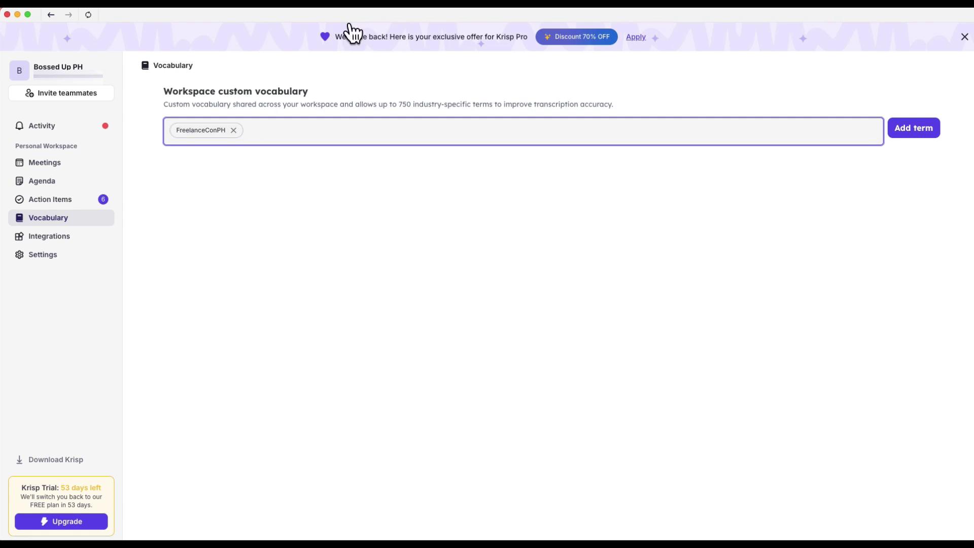
left_click(909, 135)
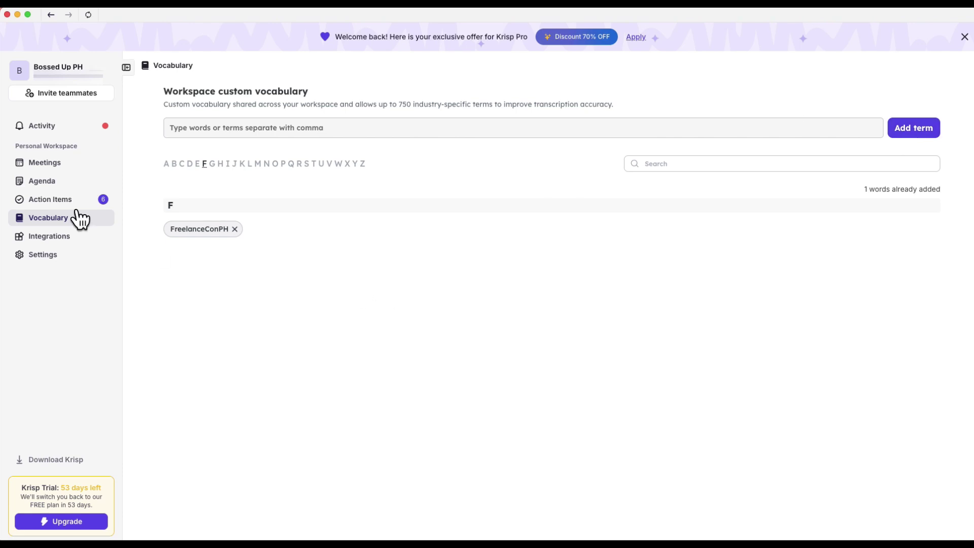
Add the terms "BossedUpPH" and "BossUP" to the workspace custom vocabulary.
left_click(57, 200)
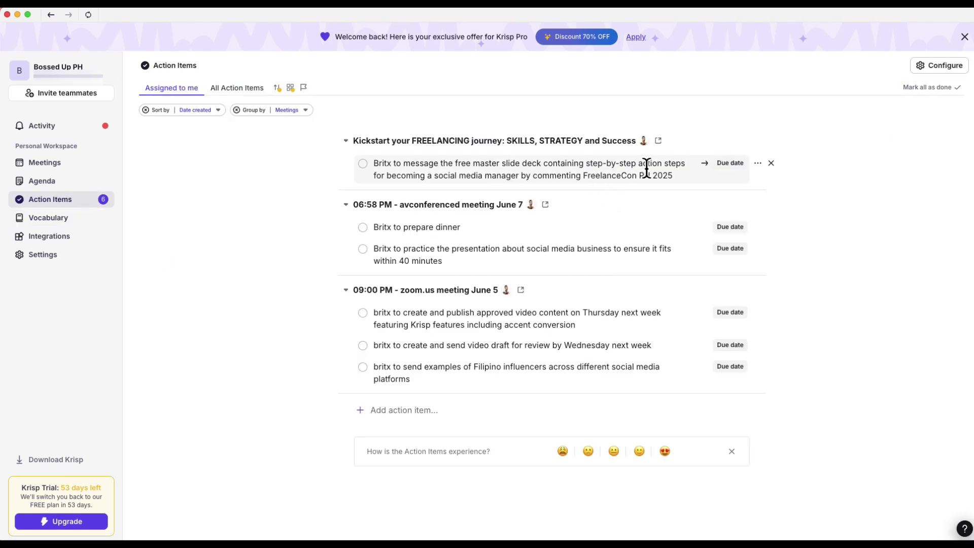
left_click(52, 222)
left_click(269, 132)
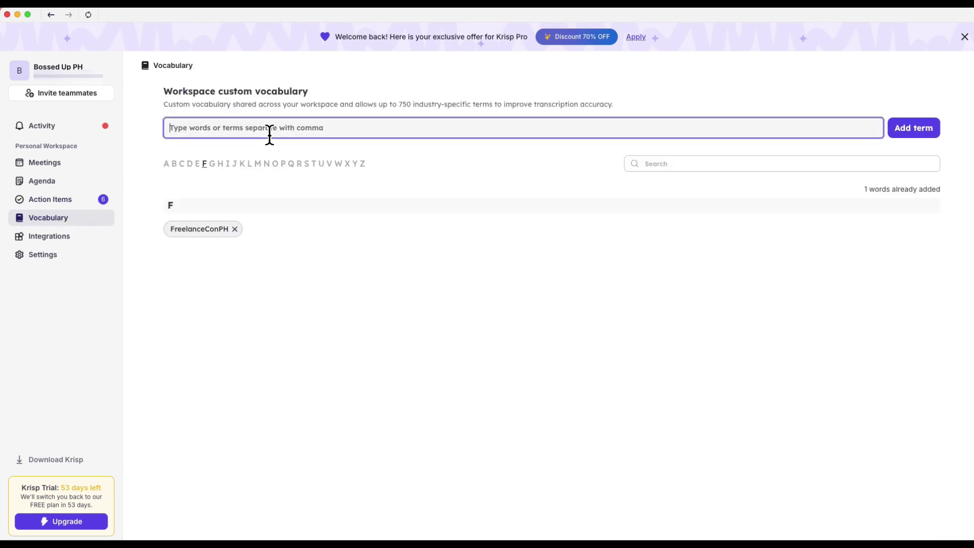
type("Bossed")
key("space")
type("Up")
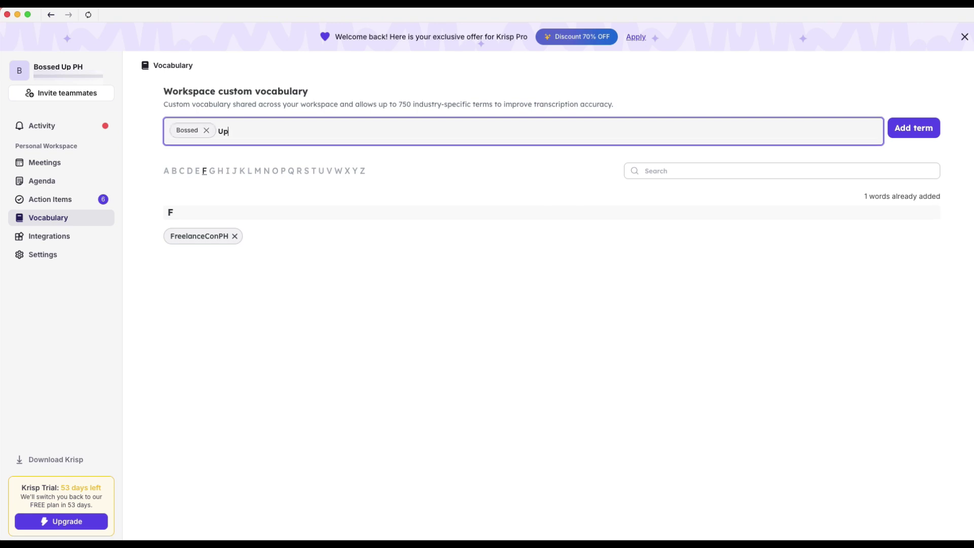
key("BackSpace")
key("BackSpace")
key("BackSpace")
type("BossedUpPH")
key("Return")
type("BossUP")
key("Return")
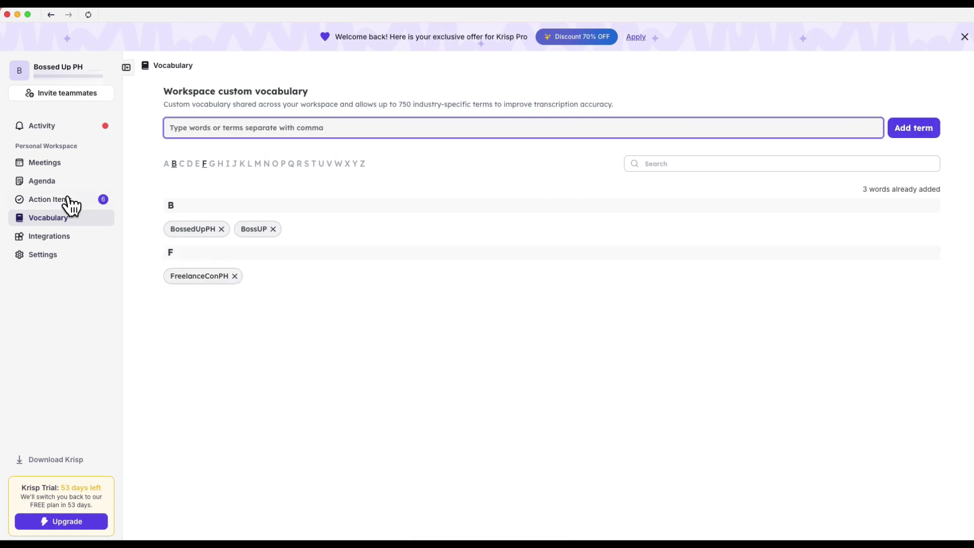
Look through the available integrations and open the account settings.
left_click(61, 237)
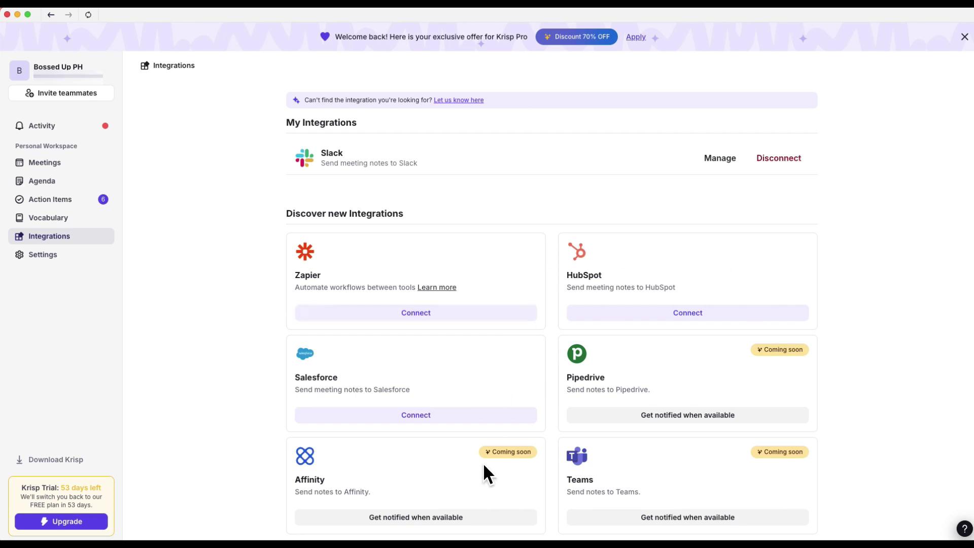
left_click(43, 254)
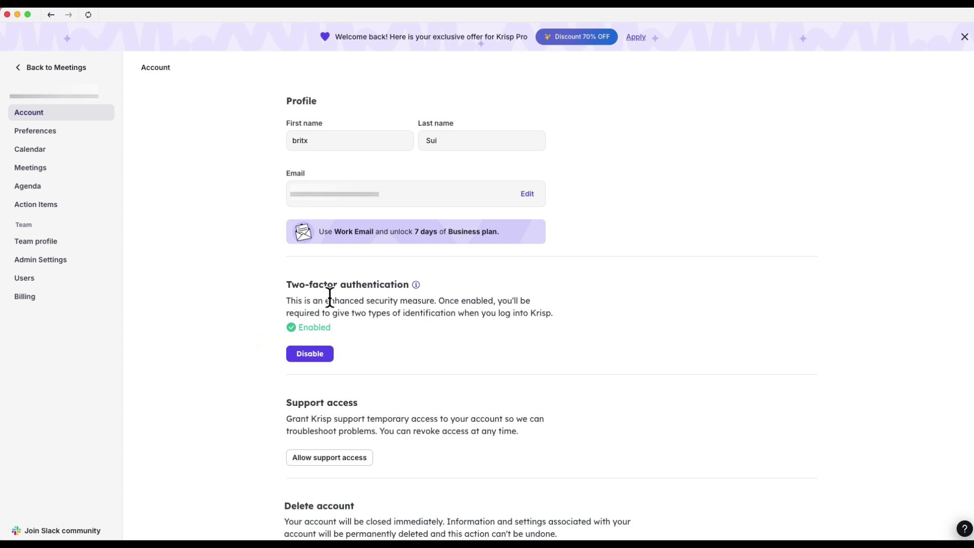
Check the preferences and calendar connection, and enable Zoom Name Consent in the meeting settings.
left_click(67, 136)
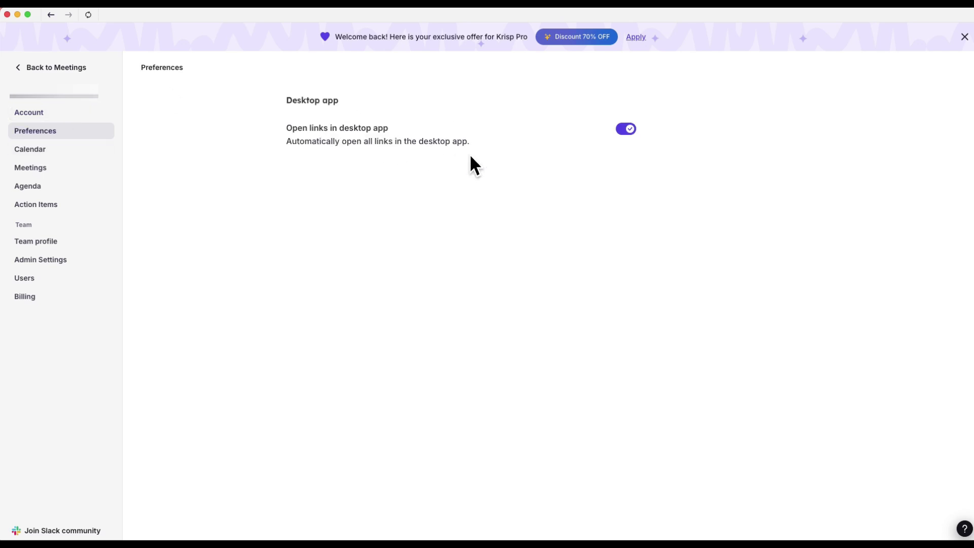
left_click(53, 151)
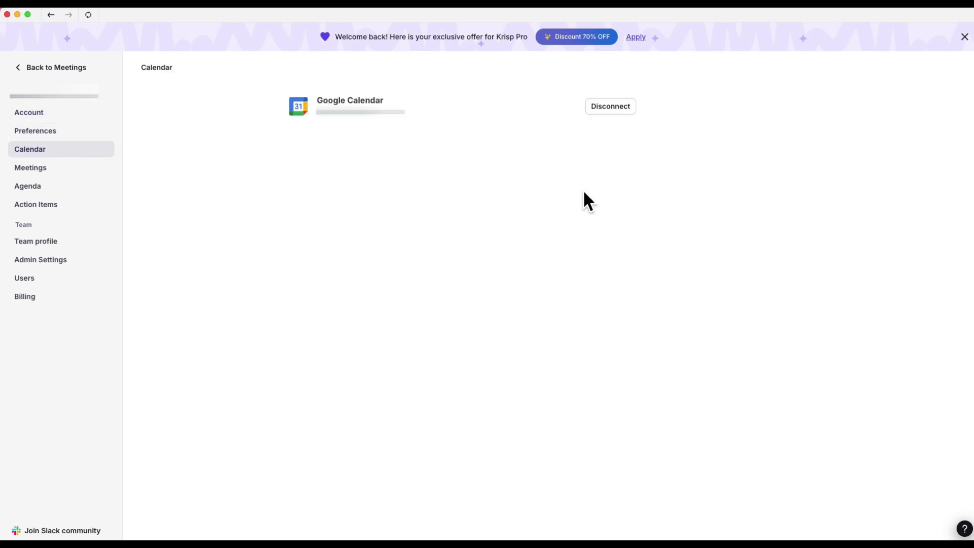
left_click(52, 173)
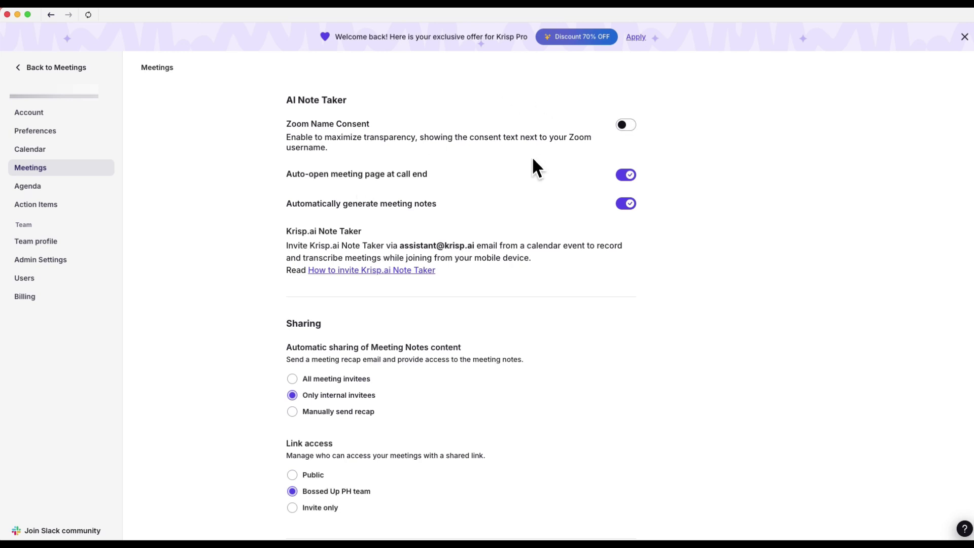
left_click(627, 123)
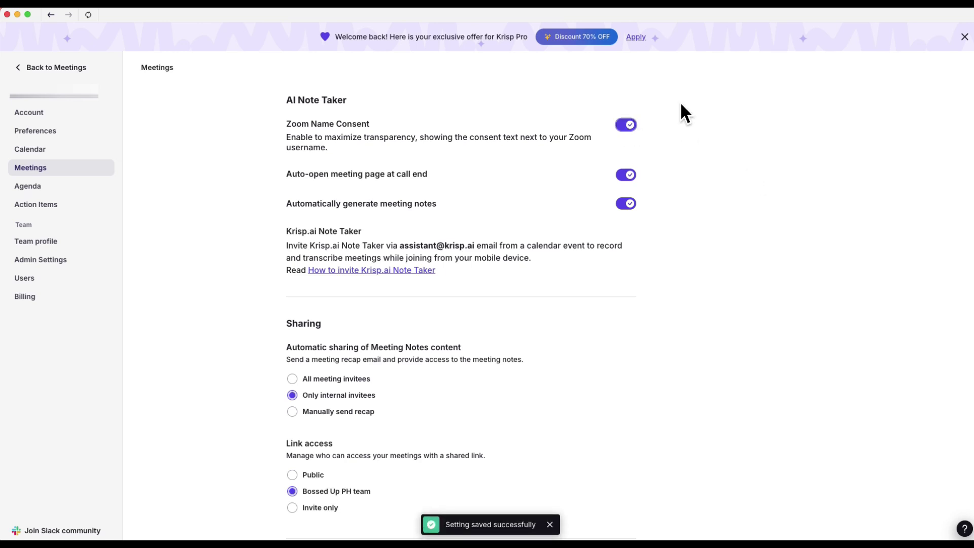
Examine the meeting sharing, link access and language settings, including the languages offered for the notes.
scroll(346, 406, "down", 3)
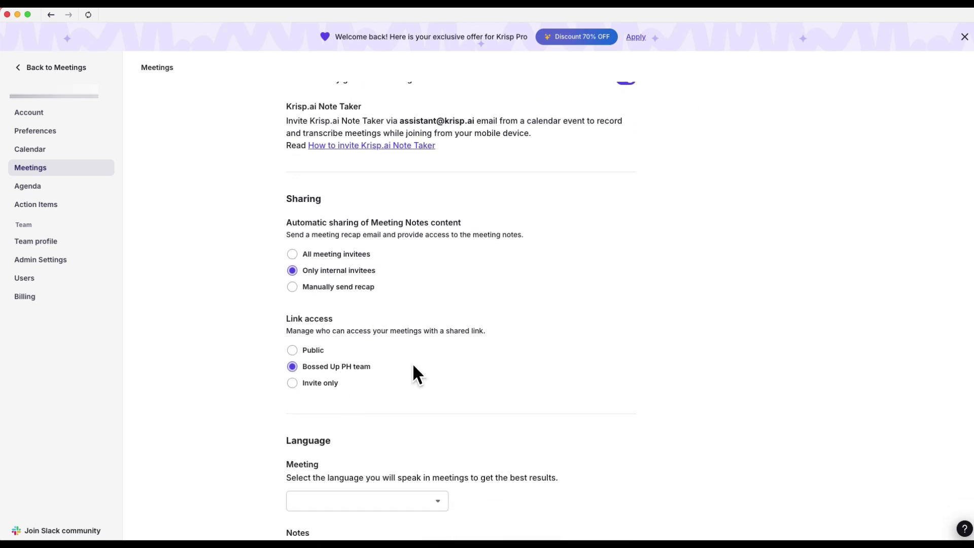
scroll(414, 367, "down", 4)
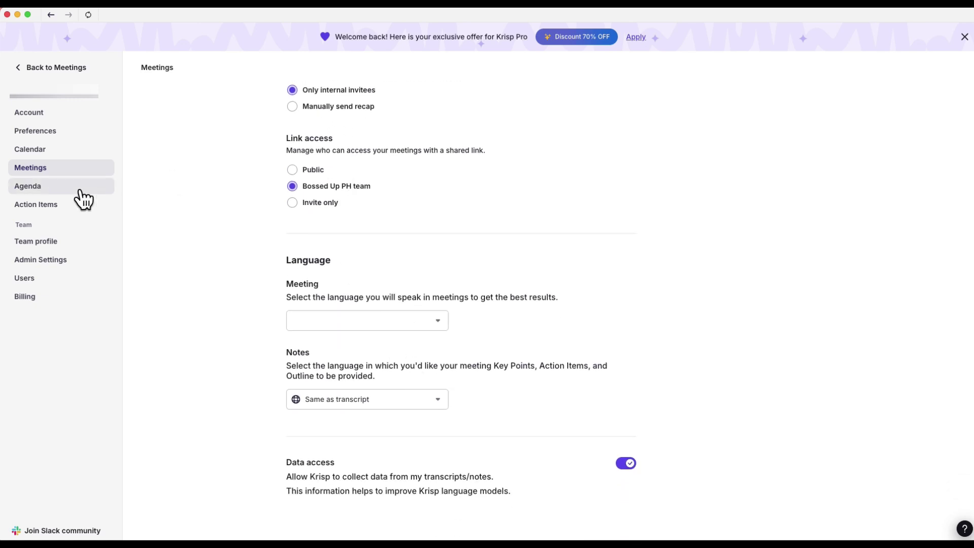
left_click(438, 401)
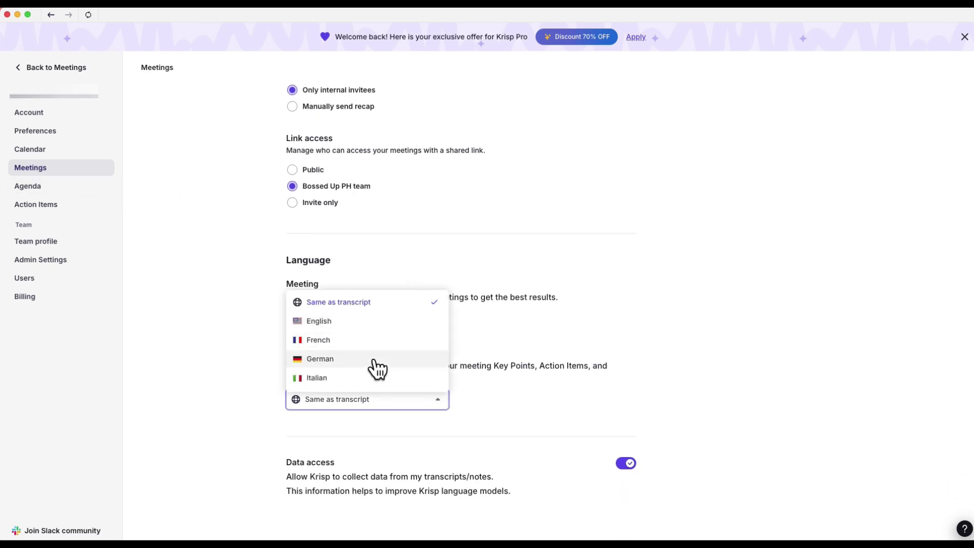
left_click(521, 334)
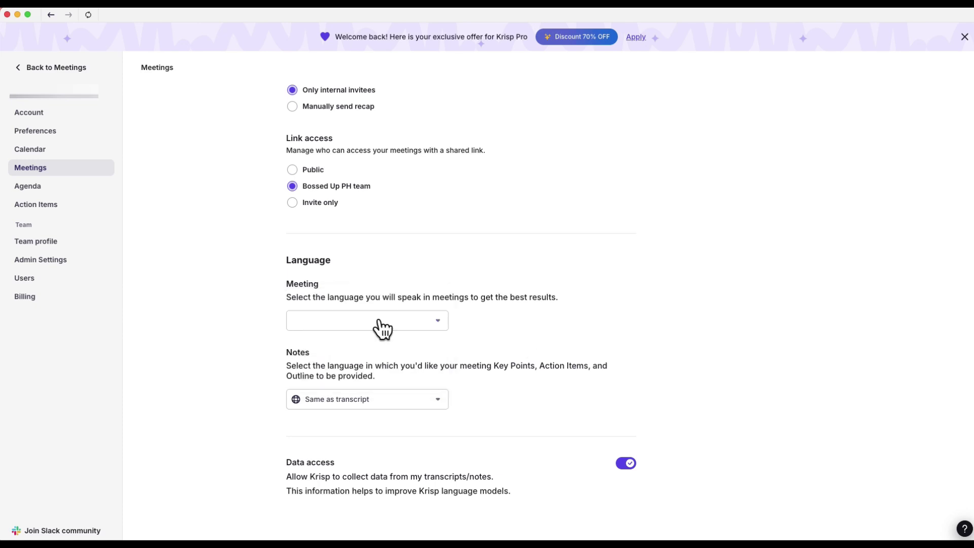
left_click(409, 402)
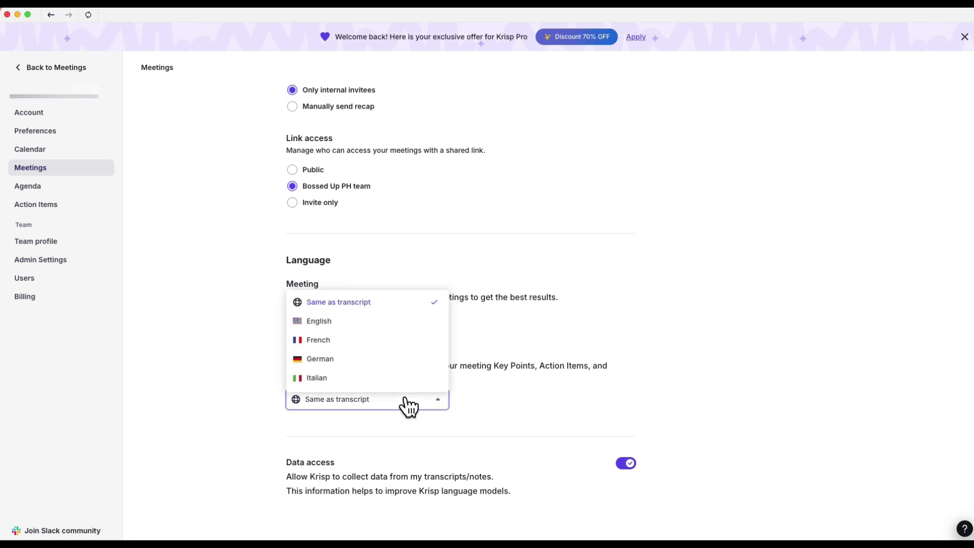
left_click(573, 363)
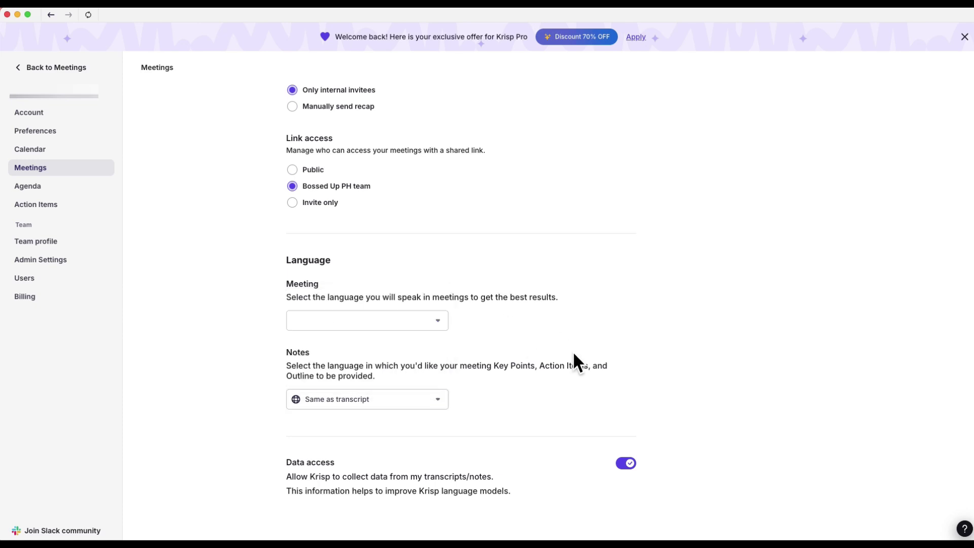
left_click(394, 331)
left_click(496, 232)
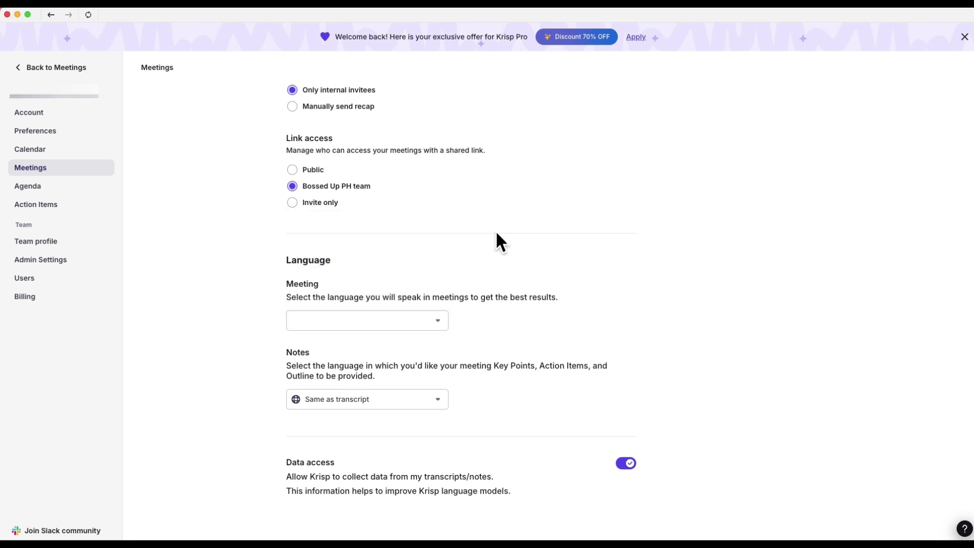
Look through the agenda, action items and team profile settings, including the team name.
left_click(84, 190)
left_click(59, 208)
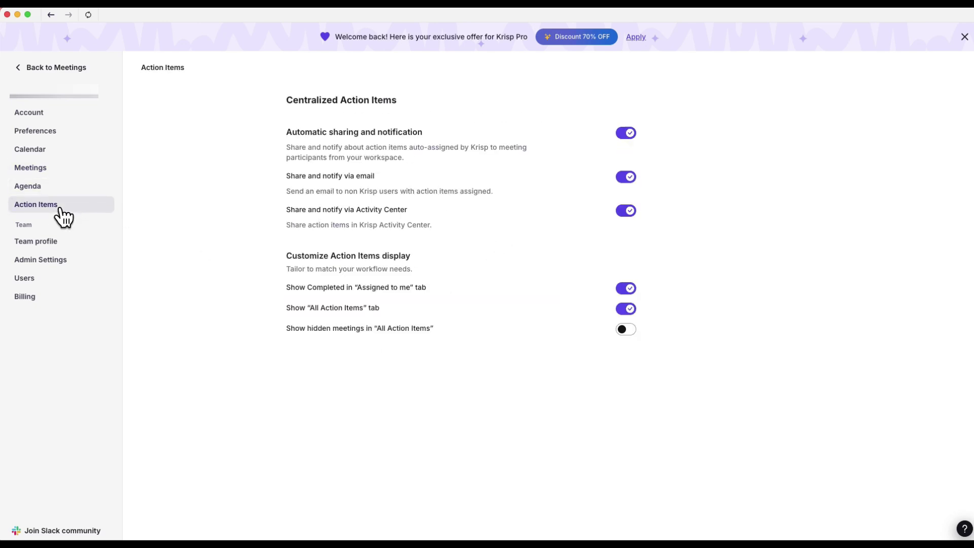
left_click(36, 242)
left_click(532, 144)
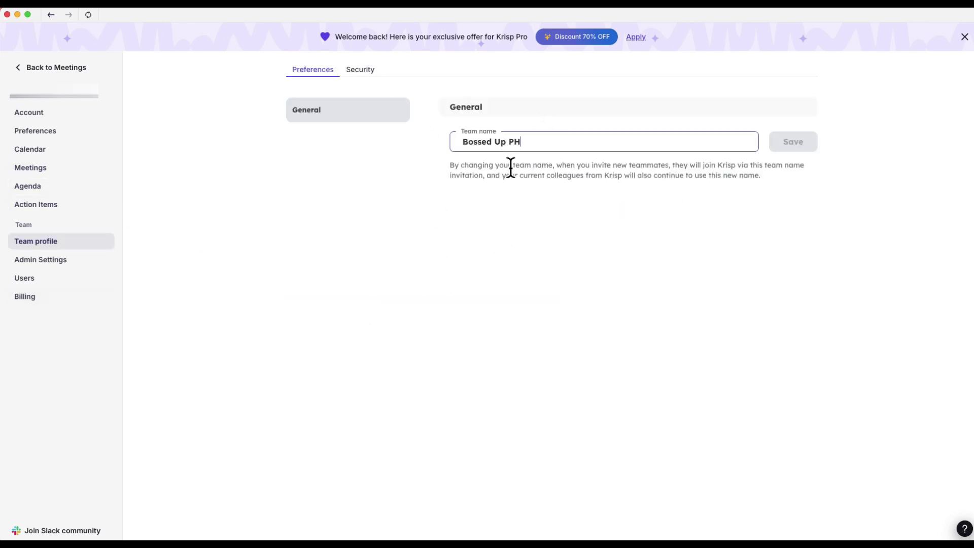
Review the team's admin settings, users and billing details, and return to the meetings list.
left_click(51, 263)
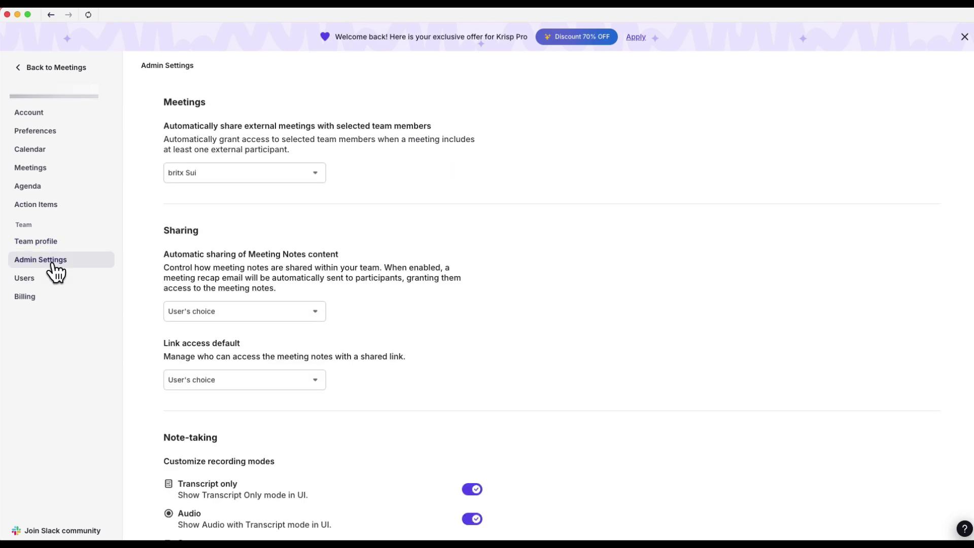
scroll(265, 298, "down", 2)
left_click(282, 246)
left_click(272, 254)
left_click(60, 281)
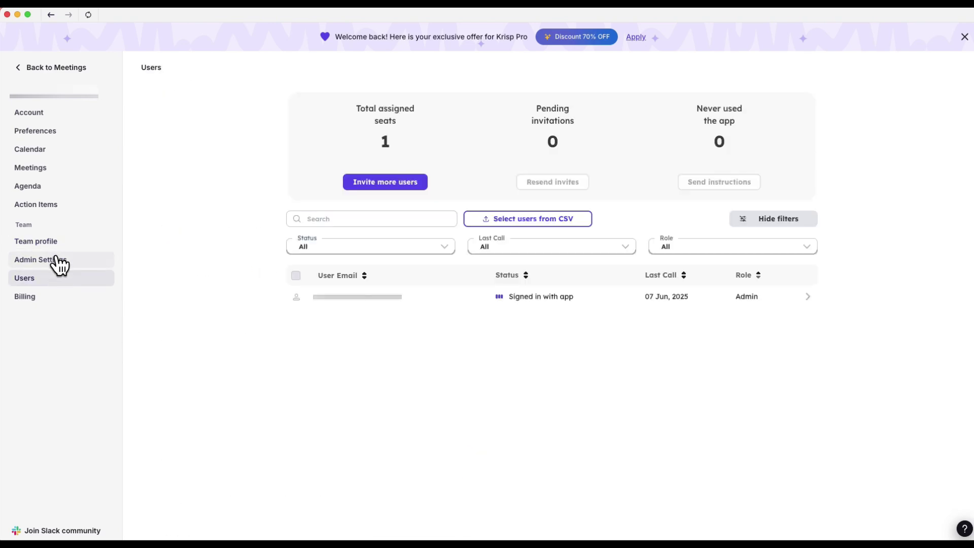
left_click(59, 264)
scroll(177, 355, "down", 2)
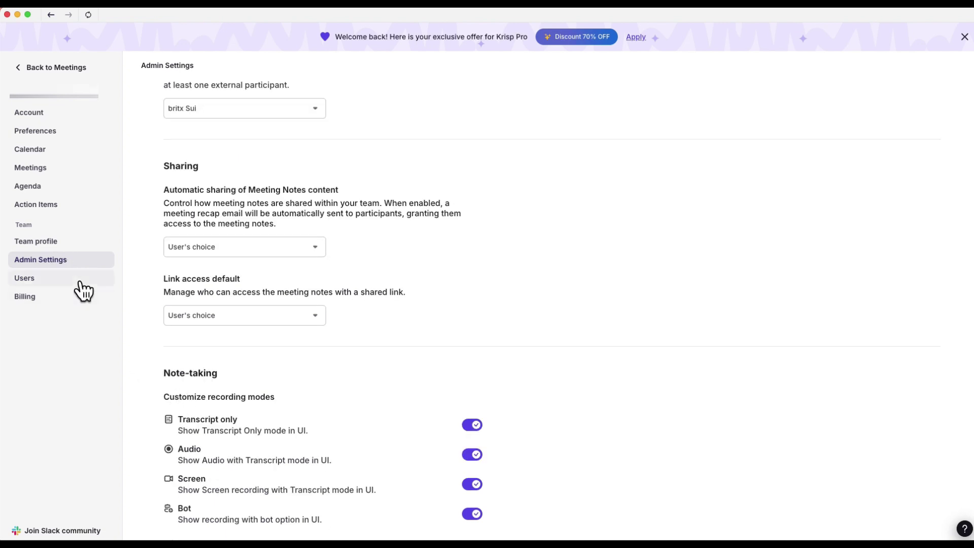
left_click(73, 298)
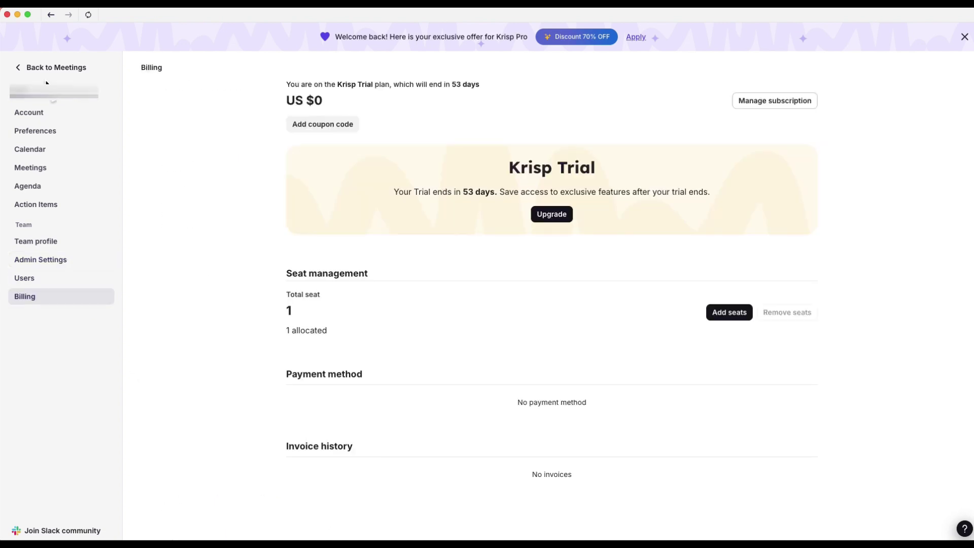
left_click(29, 70)
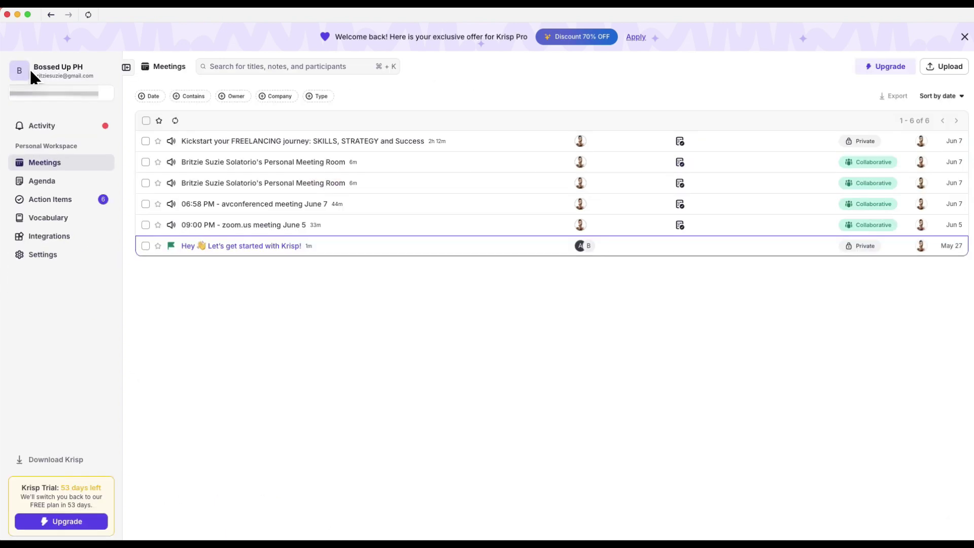